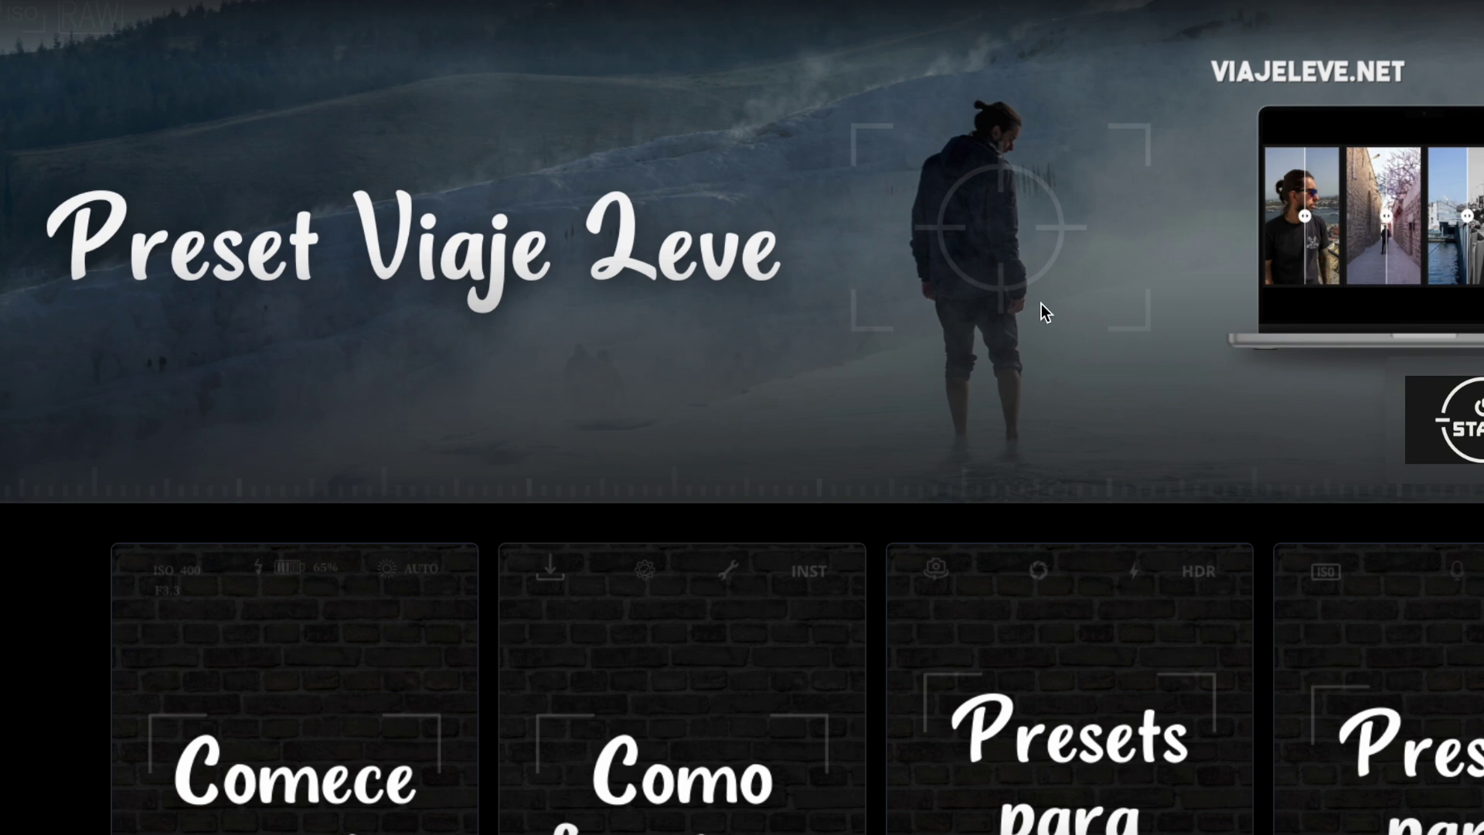
# - Scroll the Kiwify course sidebar and expand the Bônus celular module
pyautogui.scroll(-1, 1042, 307)
pyautogui.scroll(-3, 772, 150)
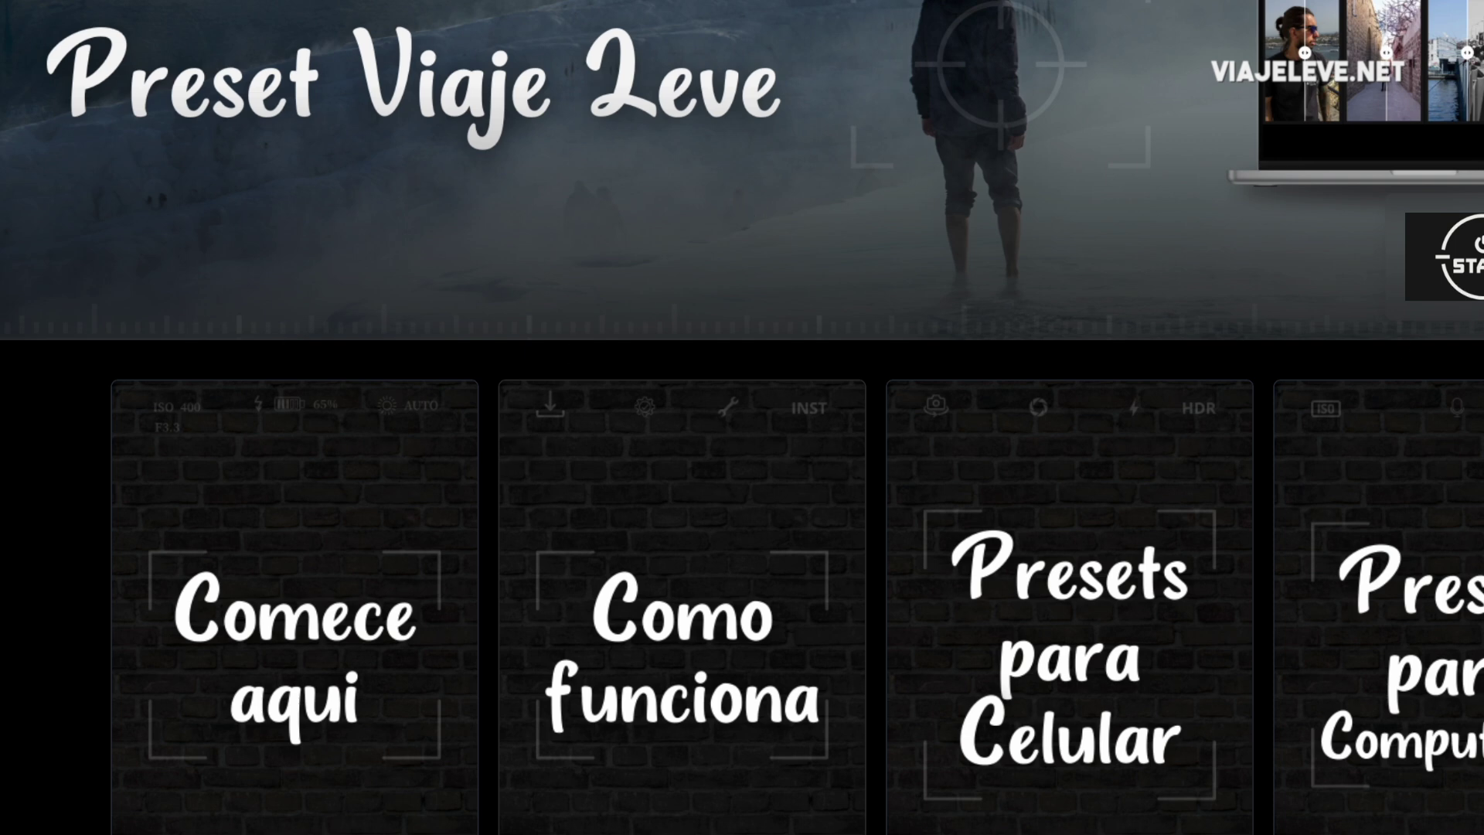
pyautogui.scroll(-1, 394, 585)
pyautogui.scroll(-2, 392, 578)
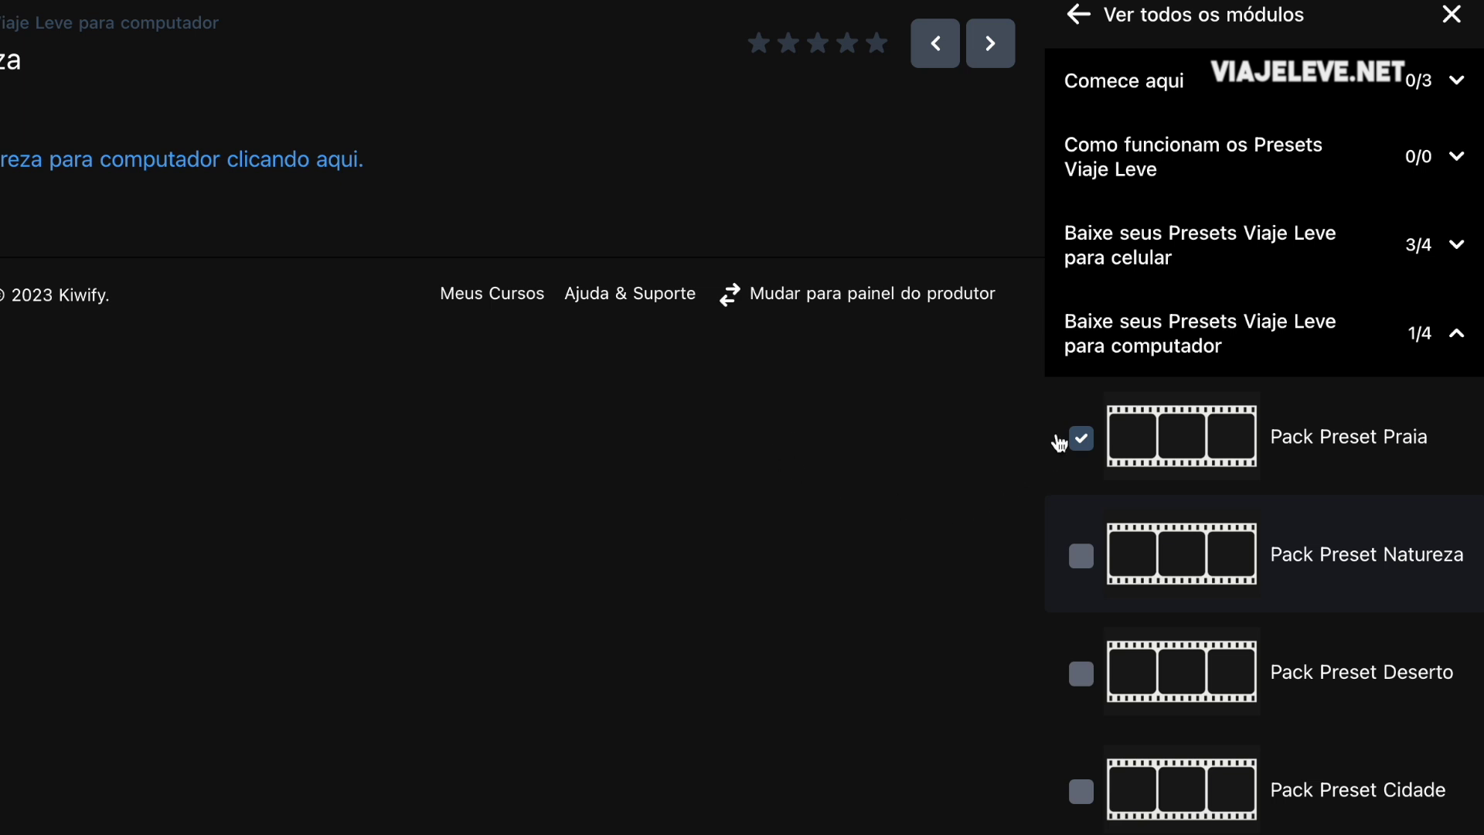
pyautogui.scroll(-2, 1254, 315)
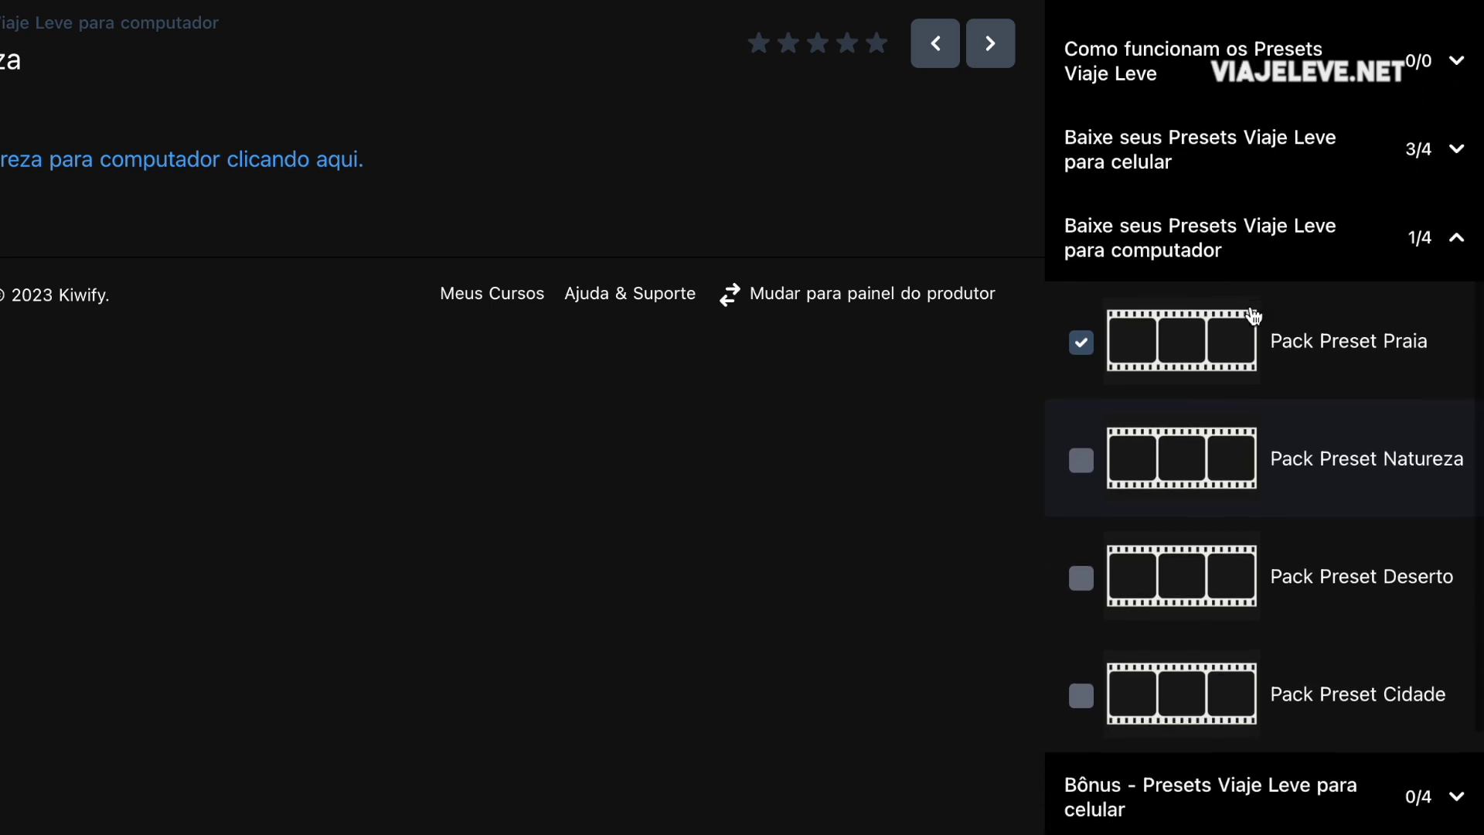
pyautogui.scroll(-2, 1276, 364)
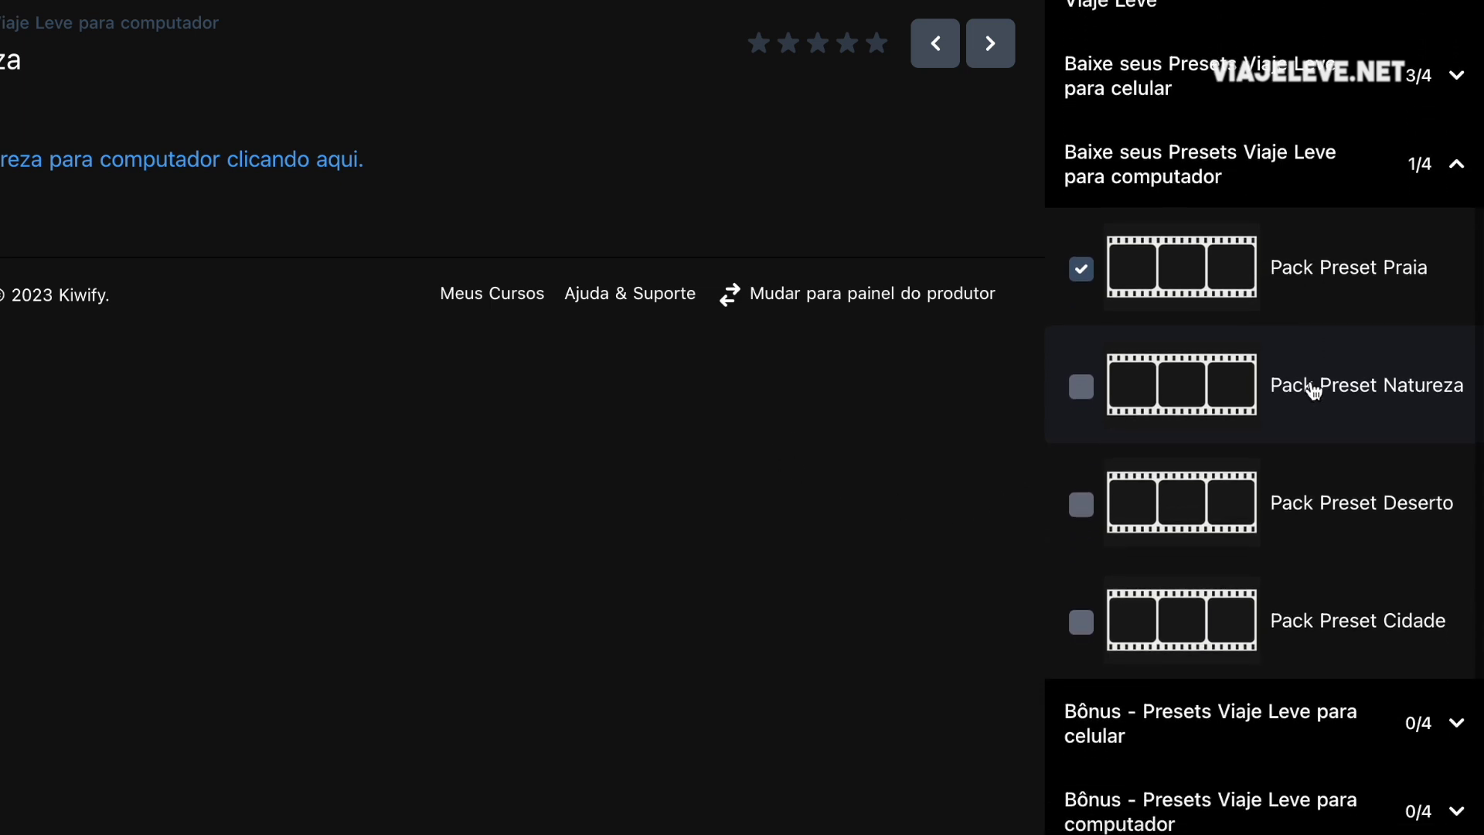
pyautogui.scroll(-1, 1276, 389)
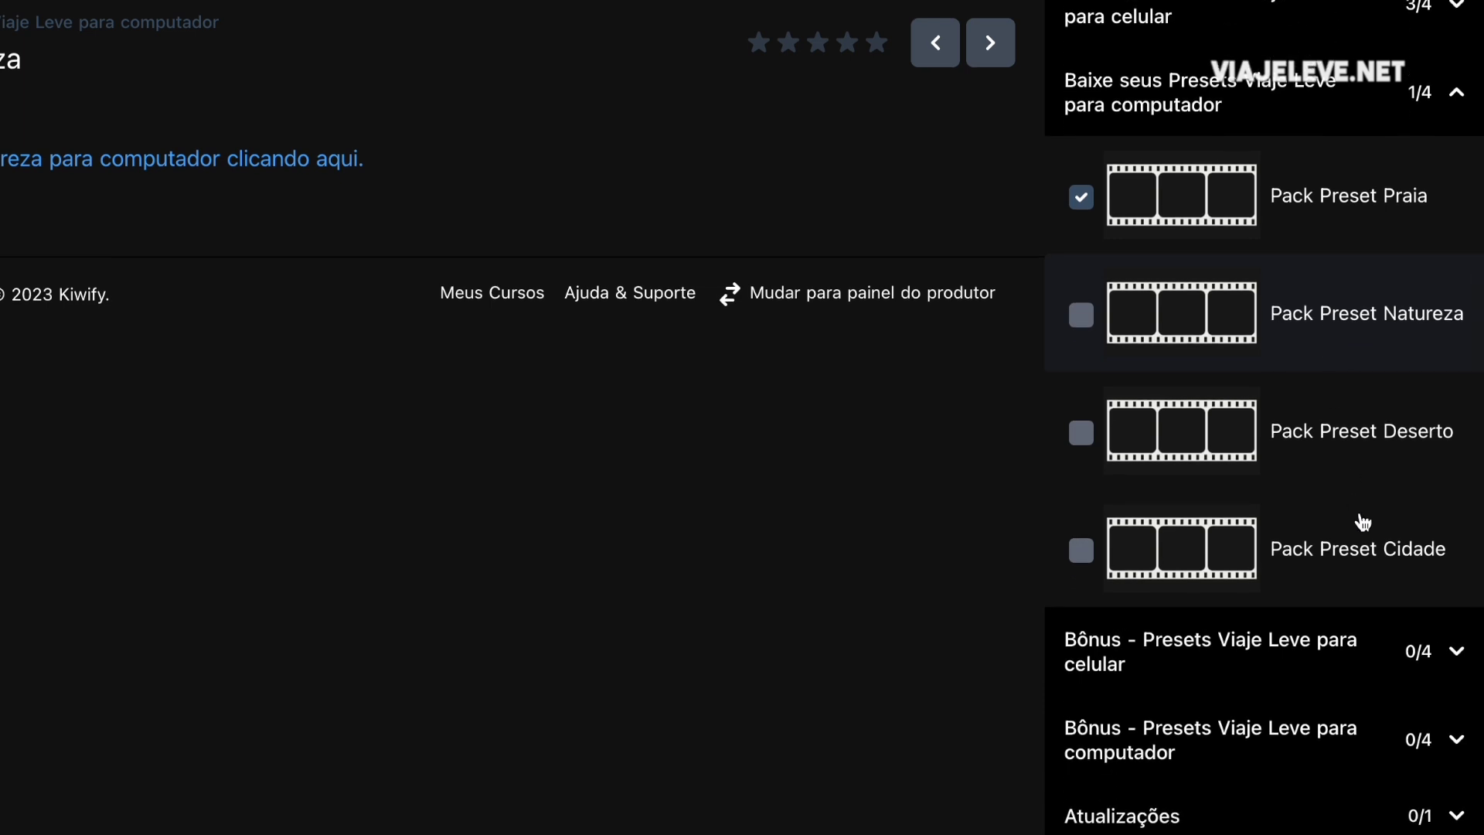
pyautogui.click(1457, 652)
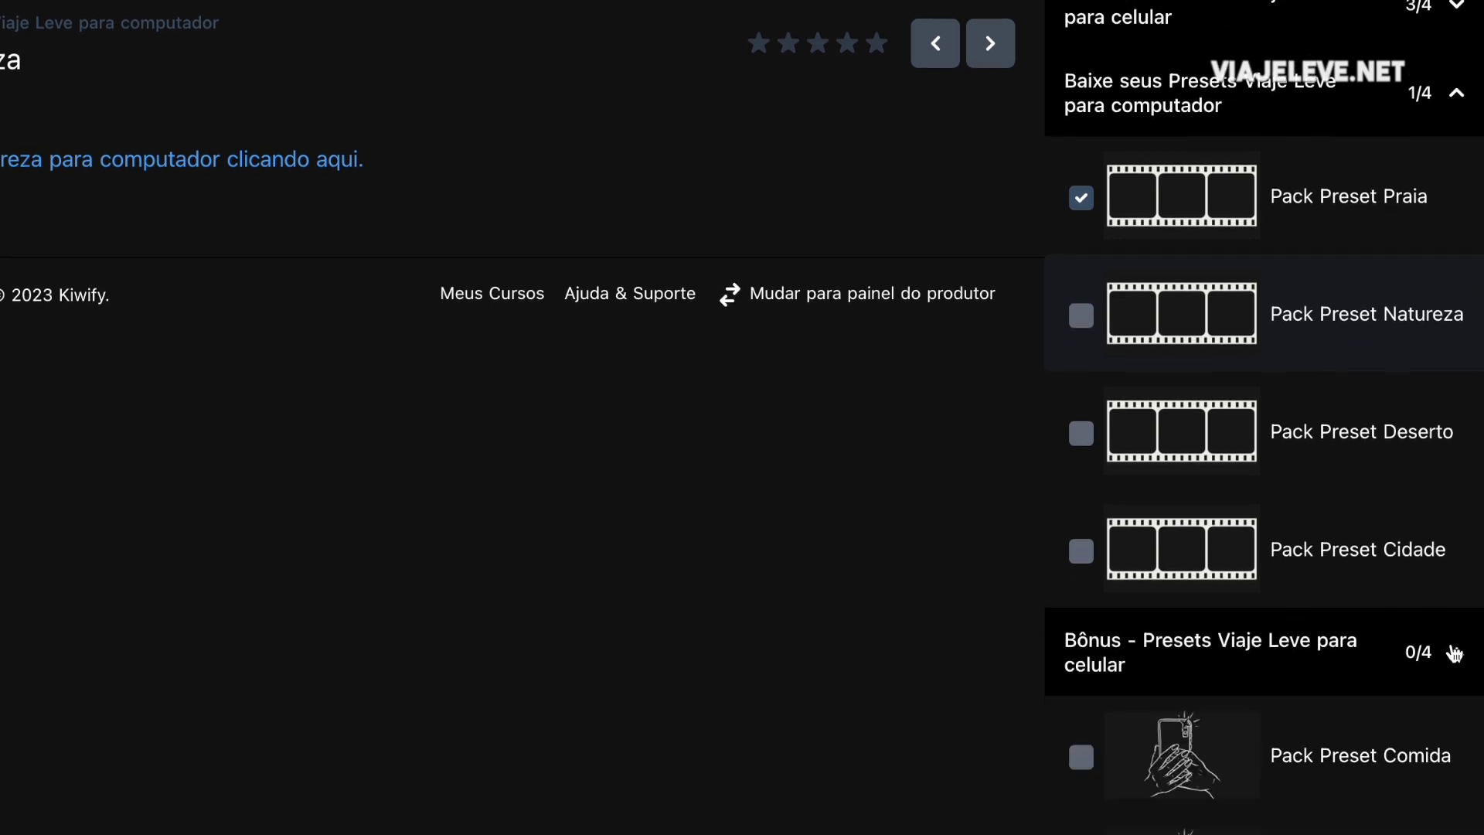
# - Follow the Pack Preset Praia lesson's link to the 1 - PRAIA Drive folder
pyautogui.scroll(-5, 1362, 561)
pyautogui.scroll(-1, 1314, 484)
pyautogui.scroll(-2, 1312, 441)
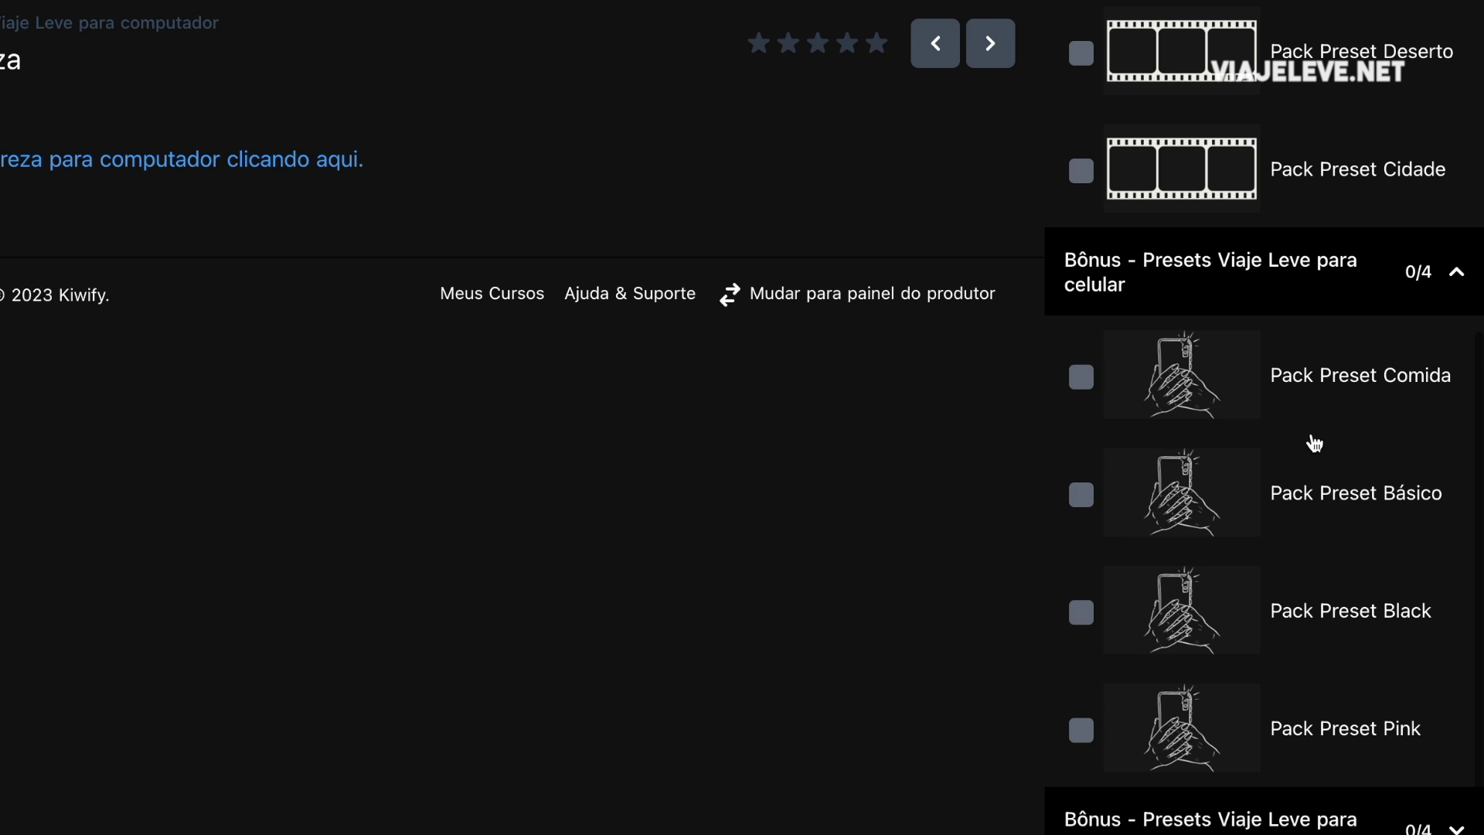
pyautogui.scroll(-2, 1314, 443)
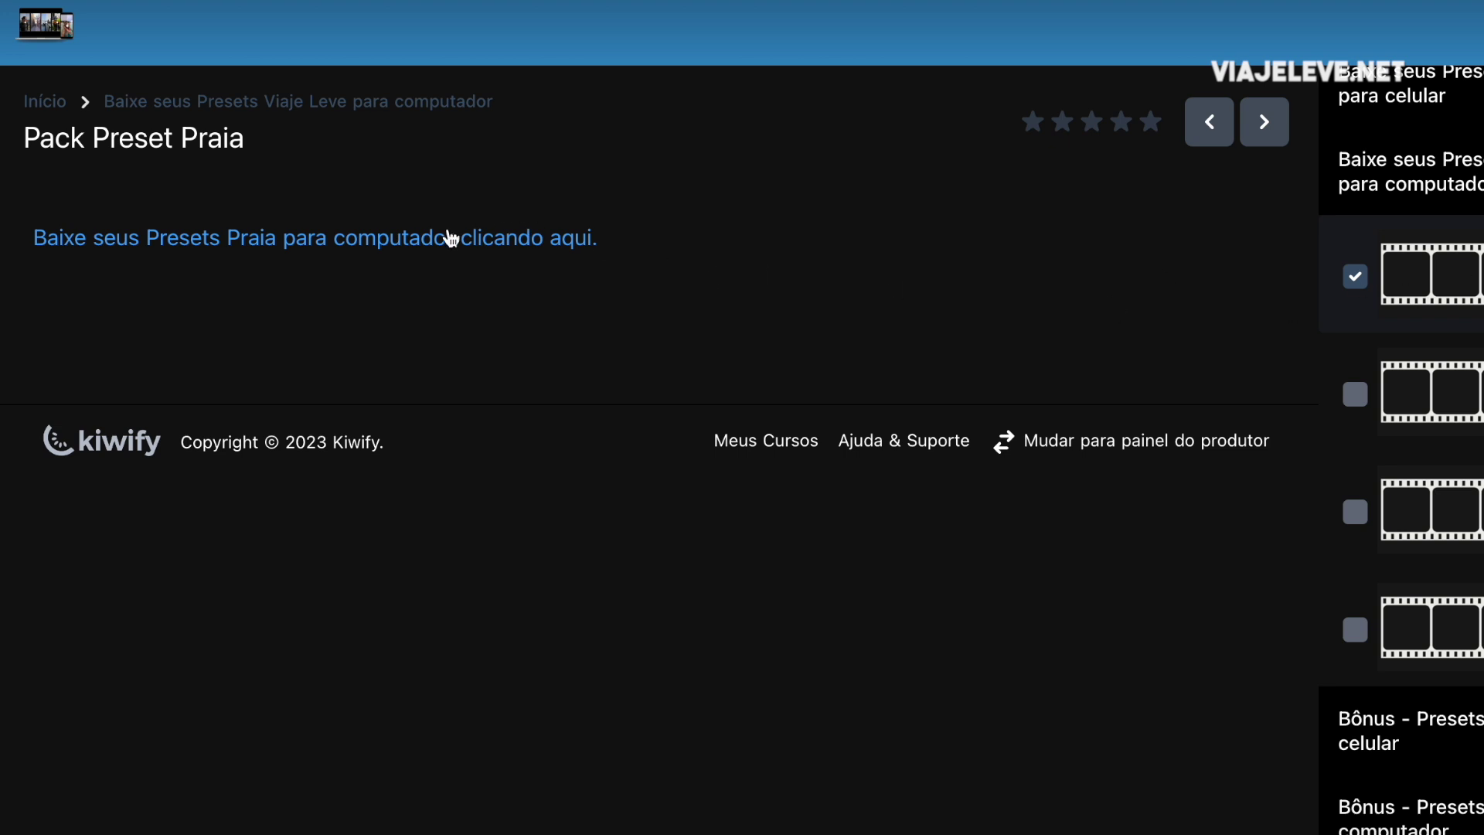
pyautogui.click(286, 242)
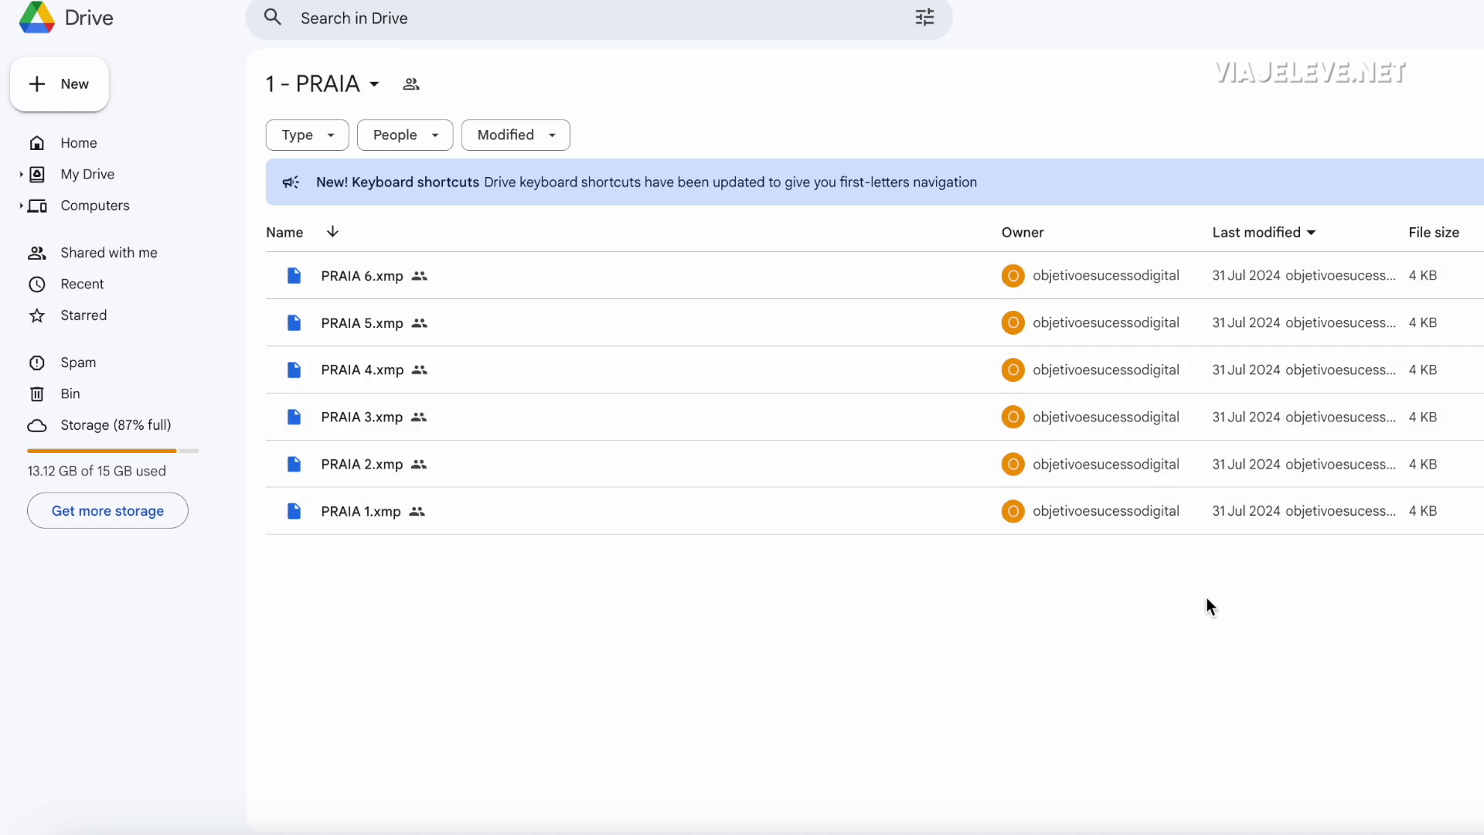
# - Select and download the six PRAIA .xmp preset files from Google Drive
pyautogui.moveTo(1364, 599); pyautogui.dragTo(397, 280)
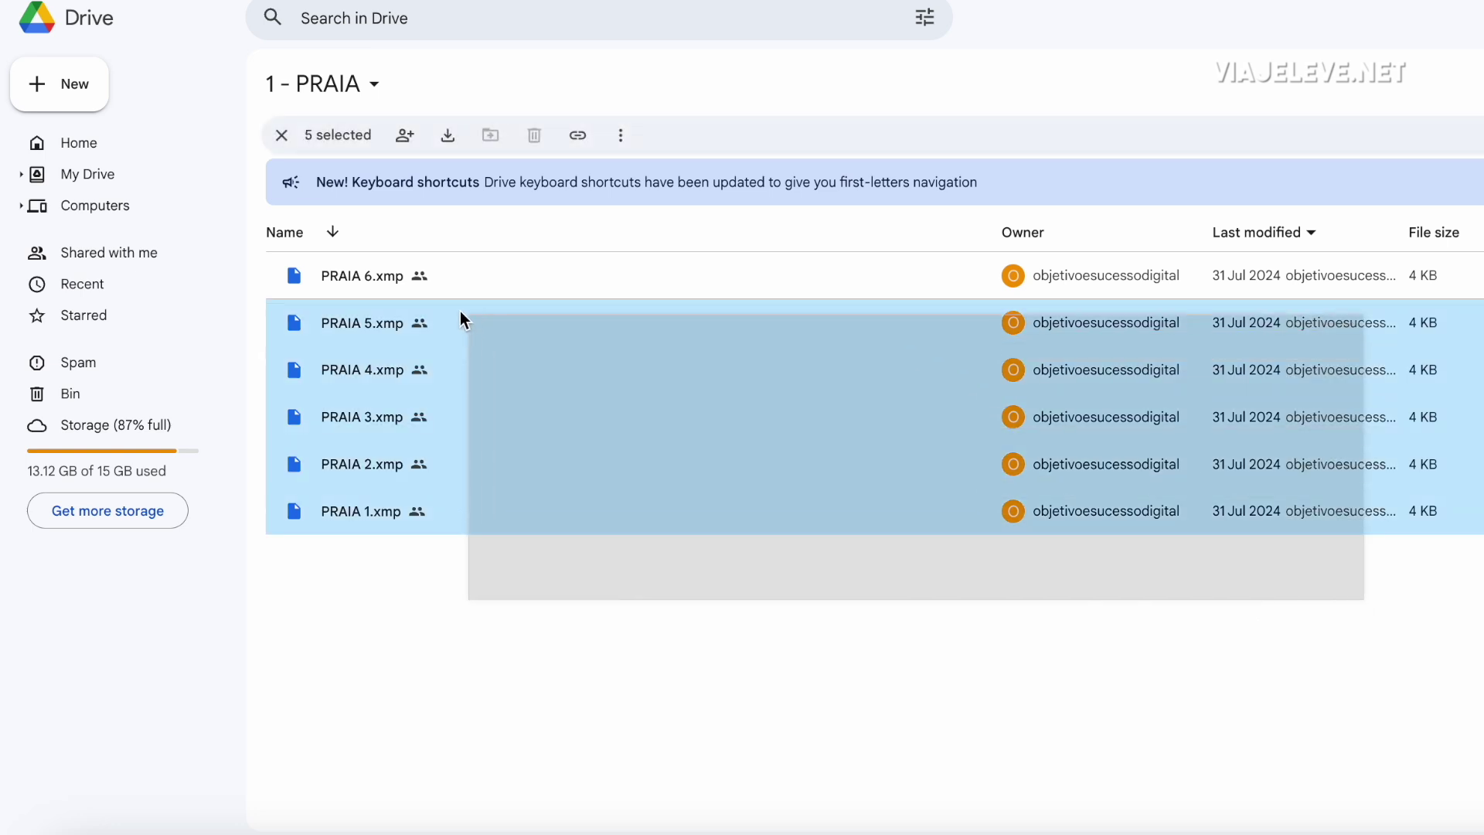
pyautogui.rightClick(550, 272)
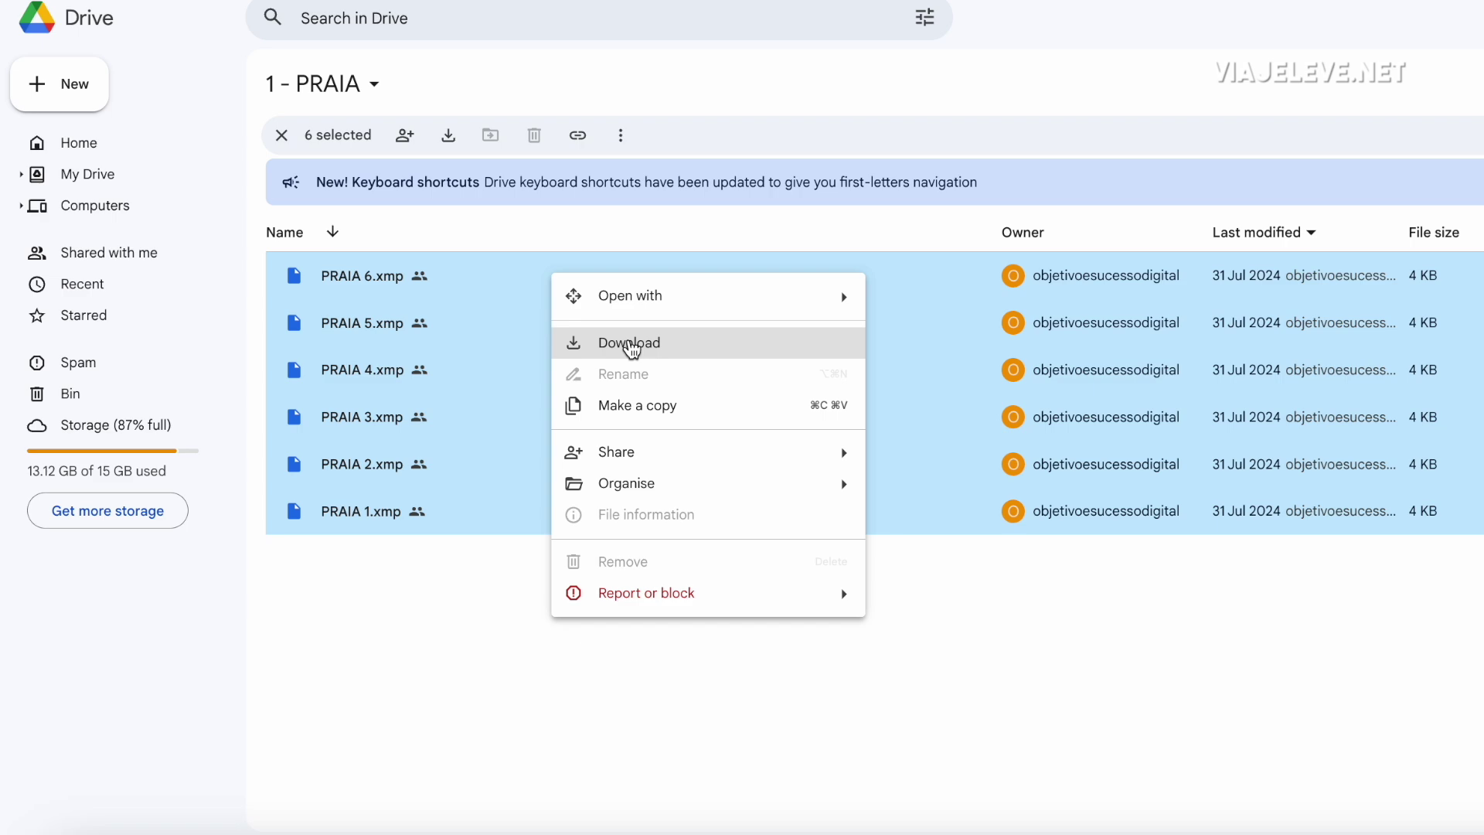
pyautogui.click(630, 345)
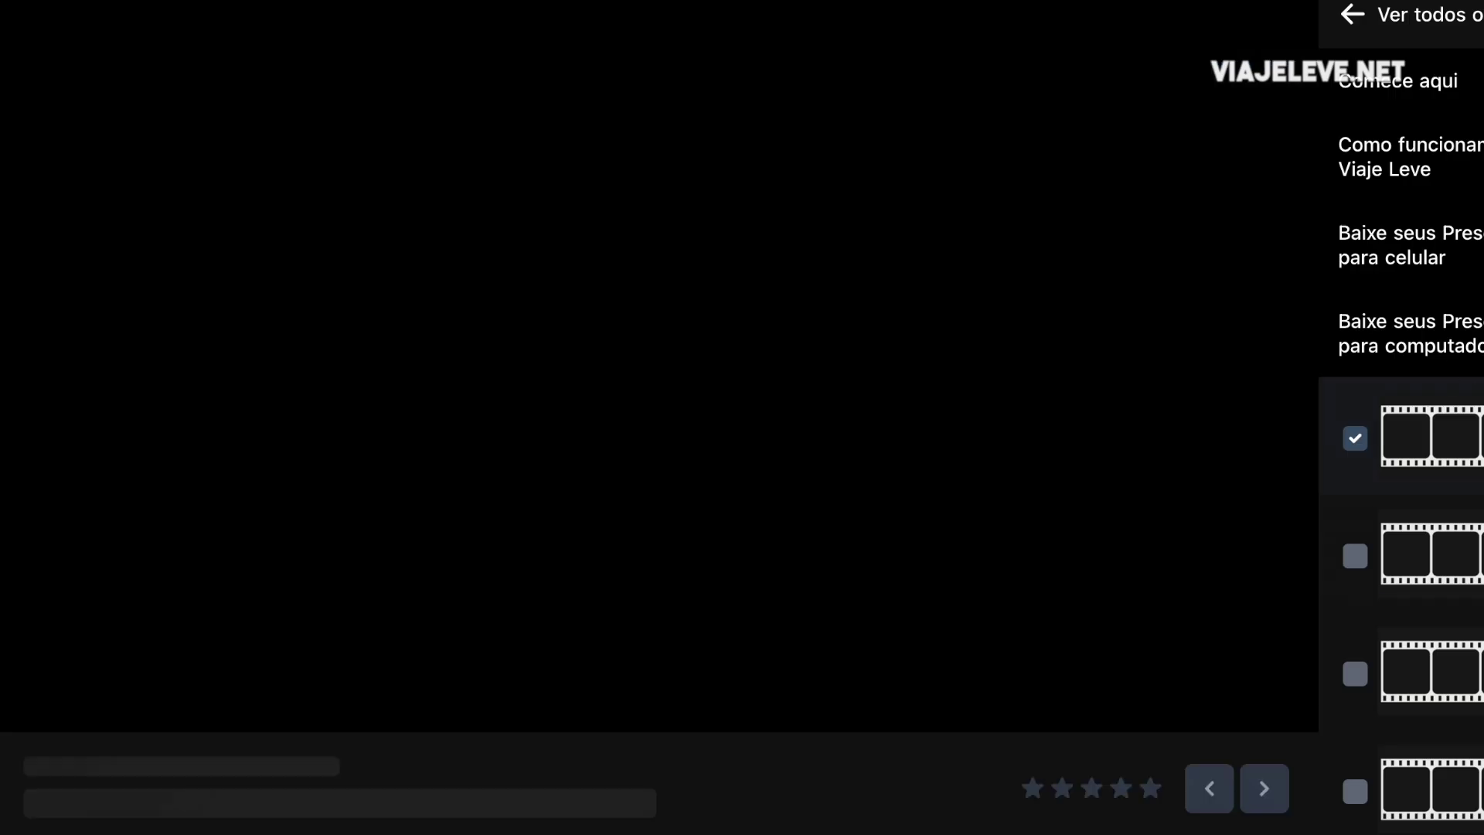
# - Download all five .xmp preset files from the NATUREZA folder
pyautogui.click(408, 160)
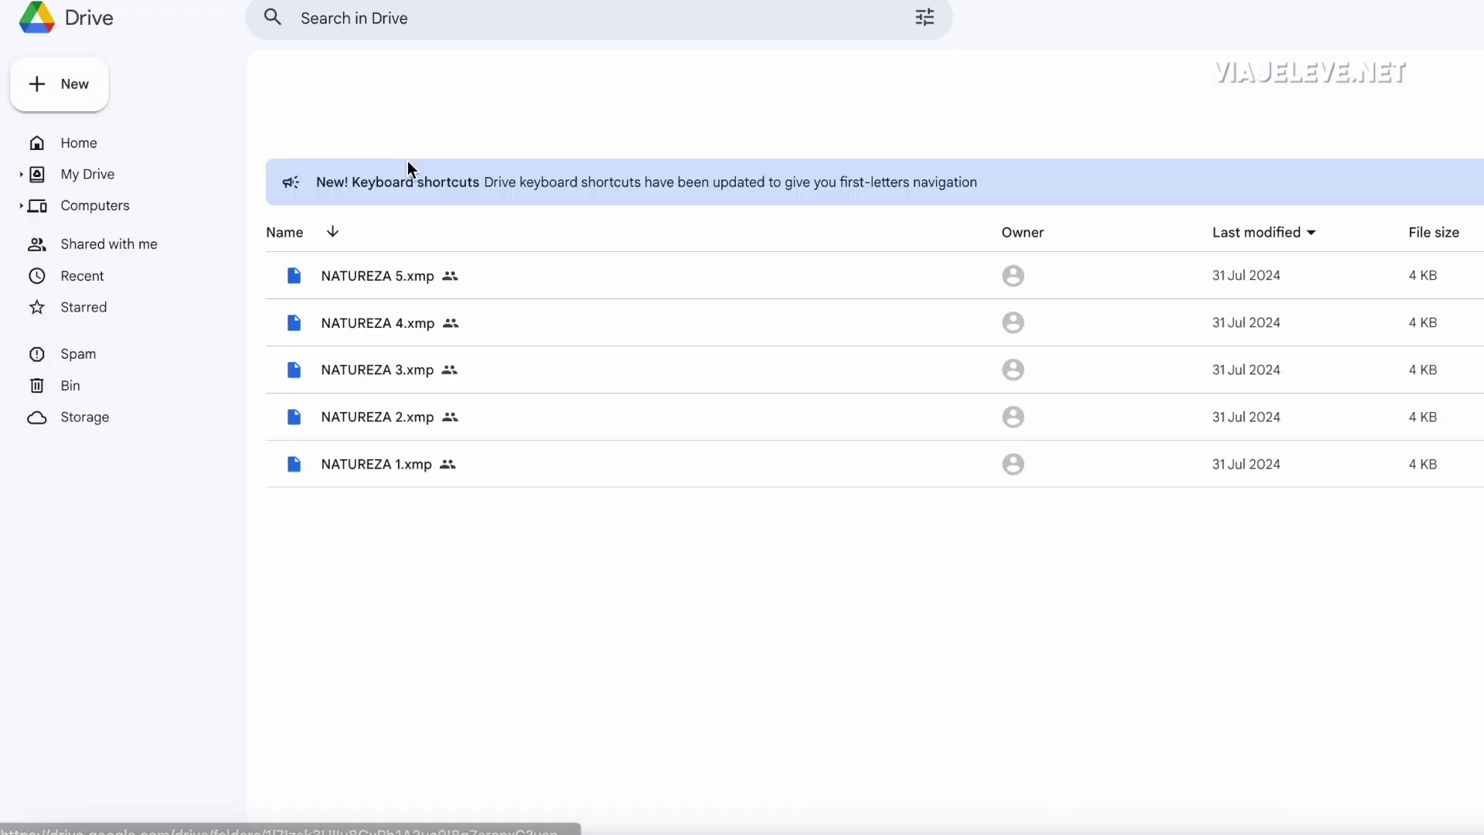
pyautogui.moveTo(804, 669); pyautogui.dragTo(456, 281)
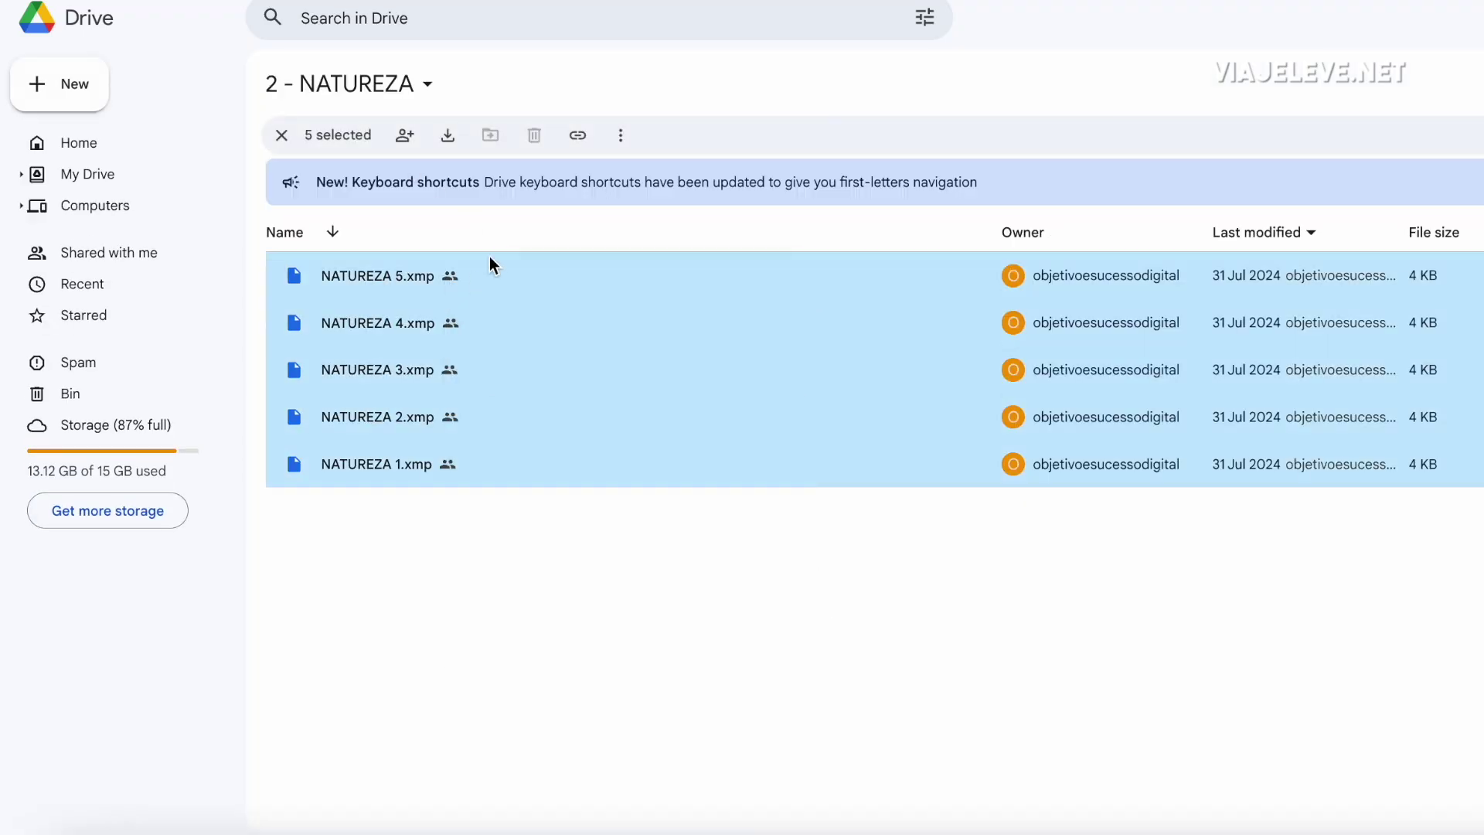
pyautogui.rightClick(490, 259)
pyautogui.click(576, 328)
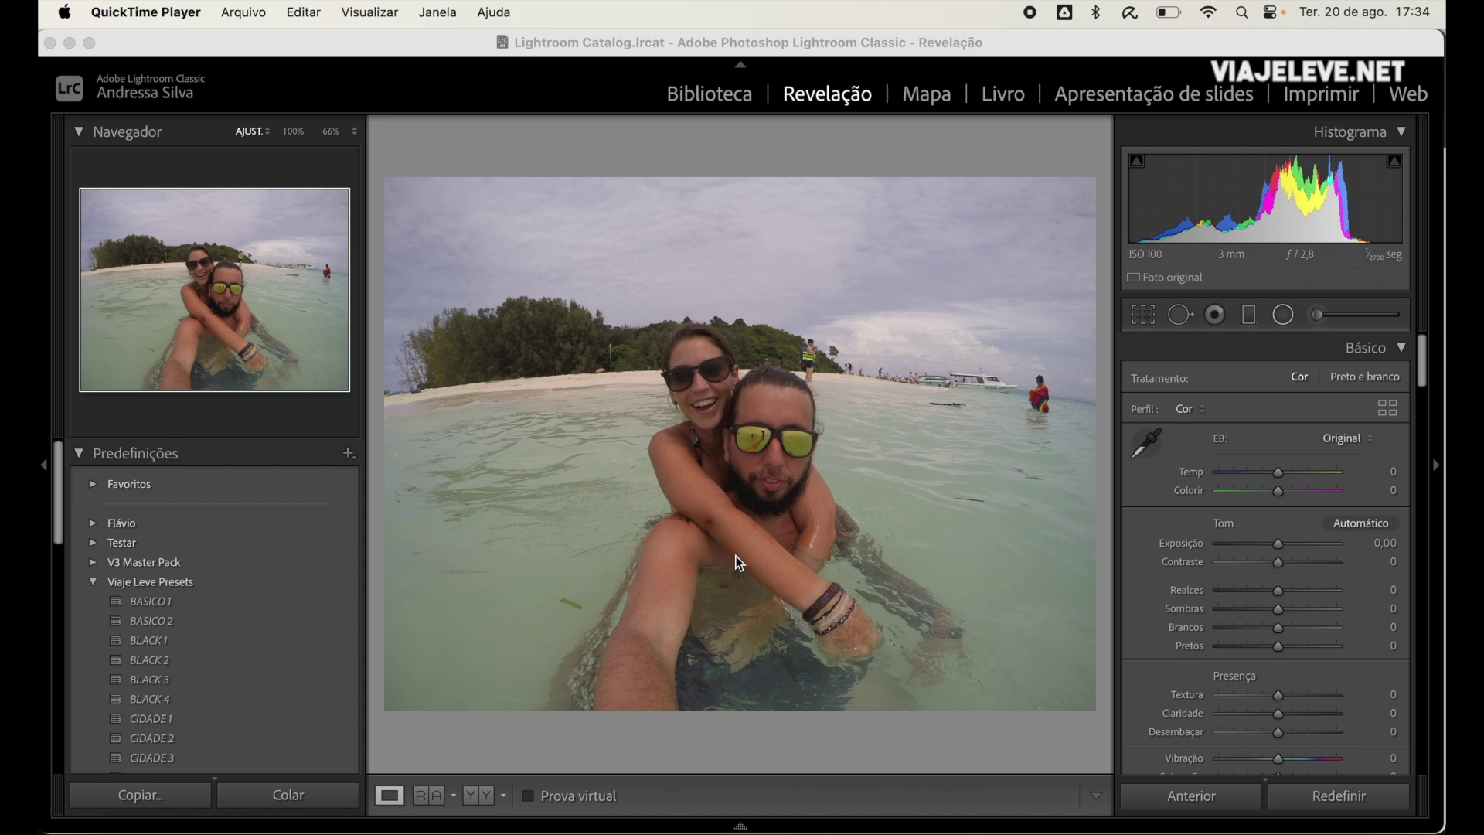
# - Collapse Viaje Leve Presets, browse the File menu and Library grid, then return to the beach photo
pyautogui.click(496, 523)
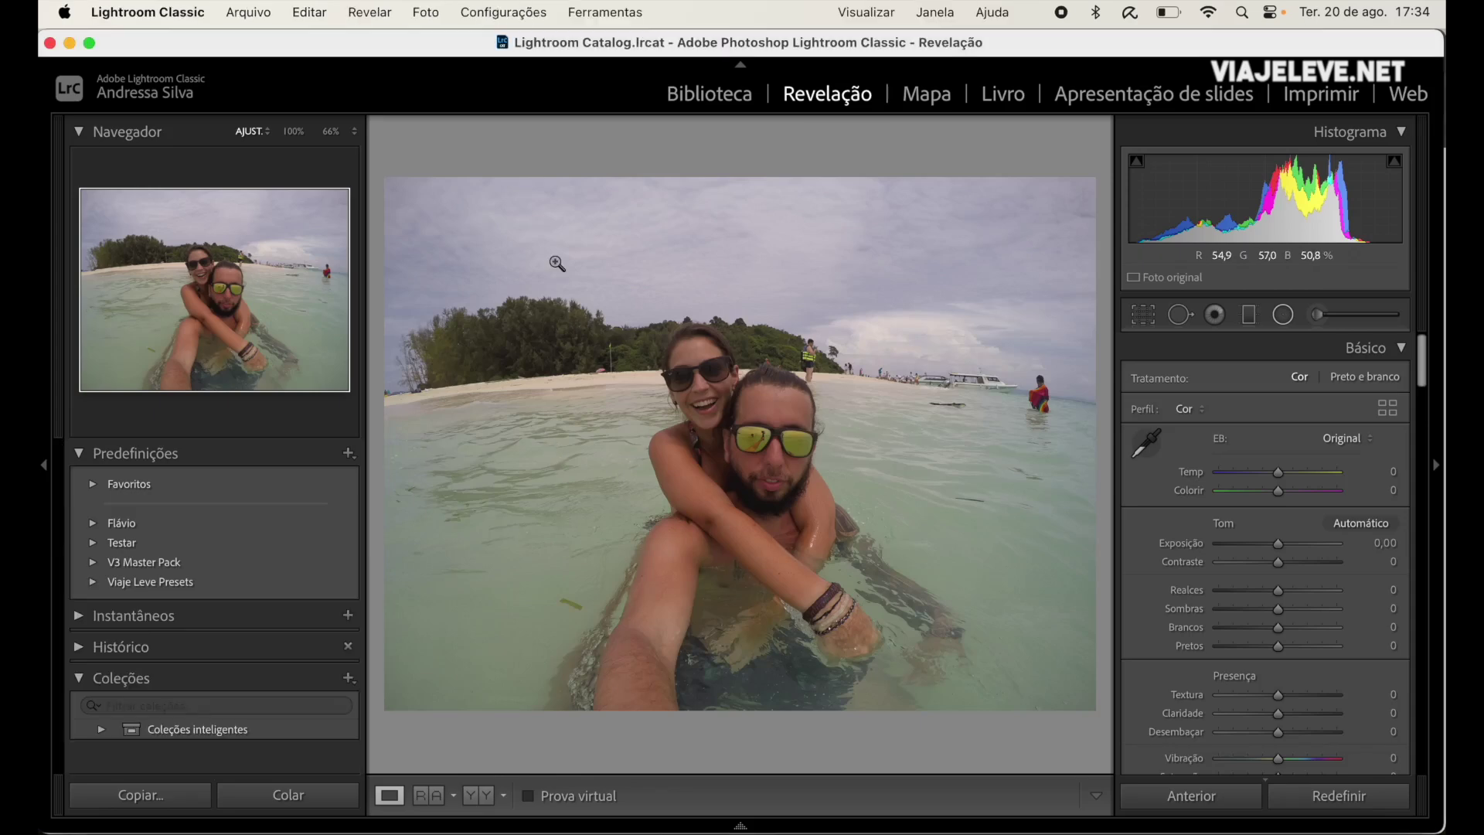
pyautogui.click(255, 13)
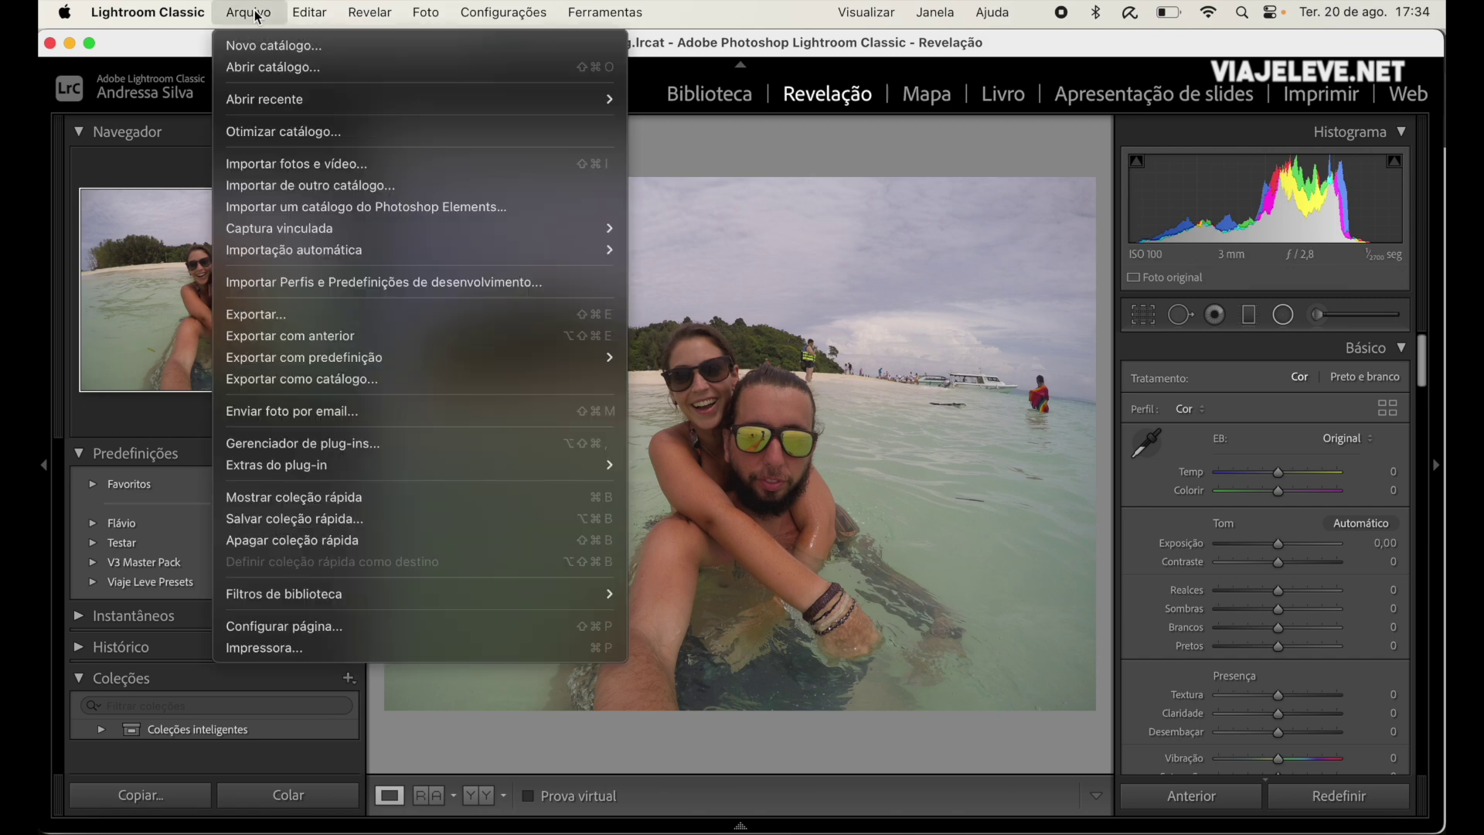
pyautogui.click(292, 164)
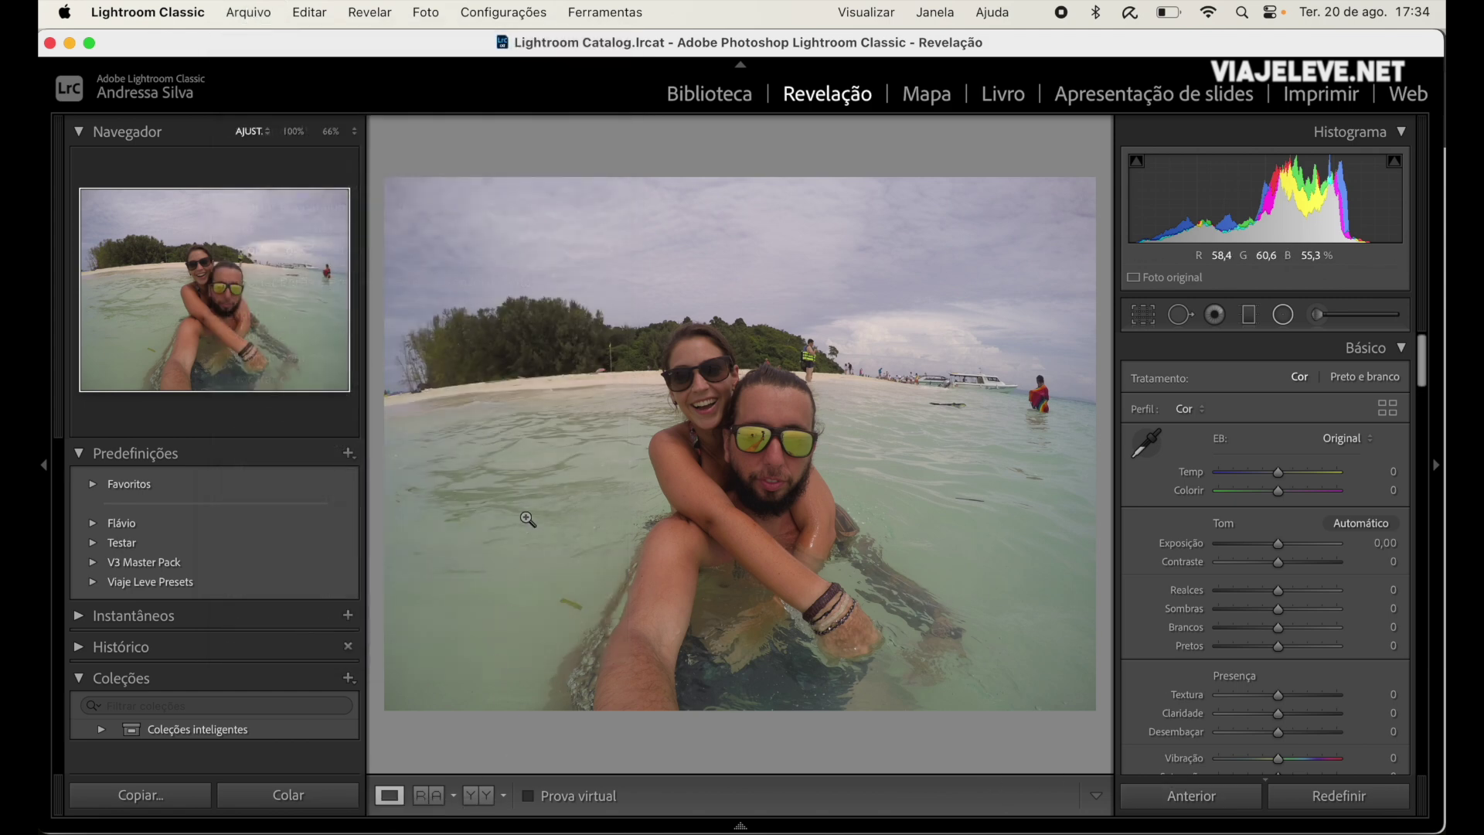
pyautogui.click(710, 96)
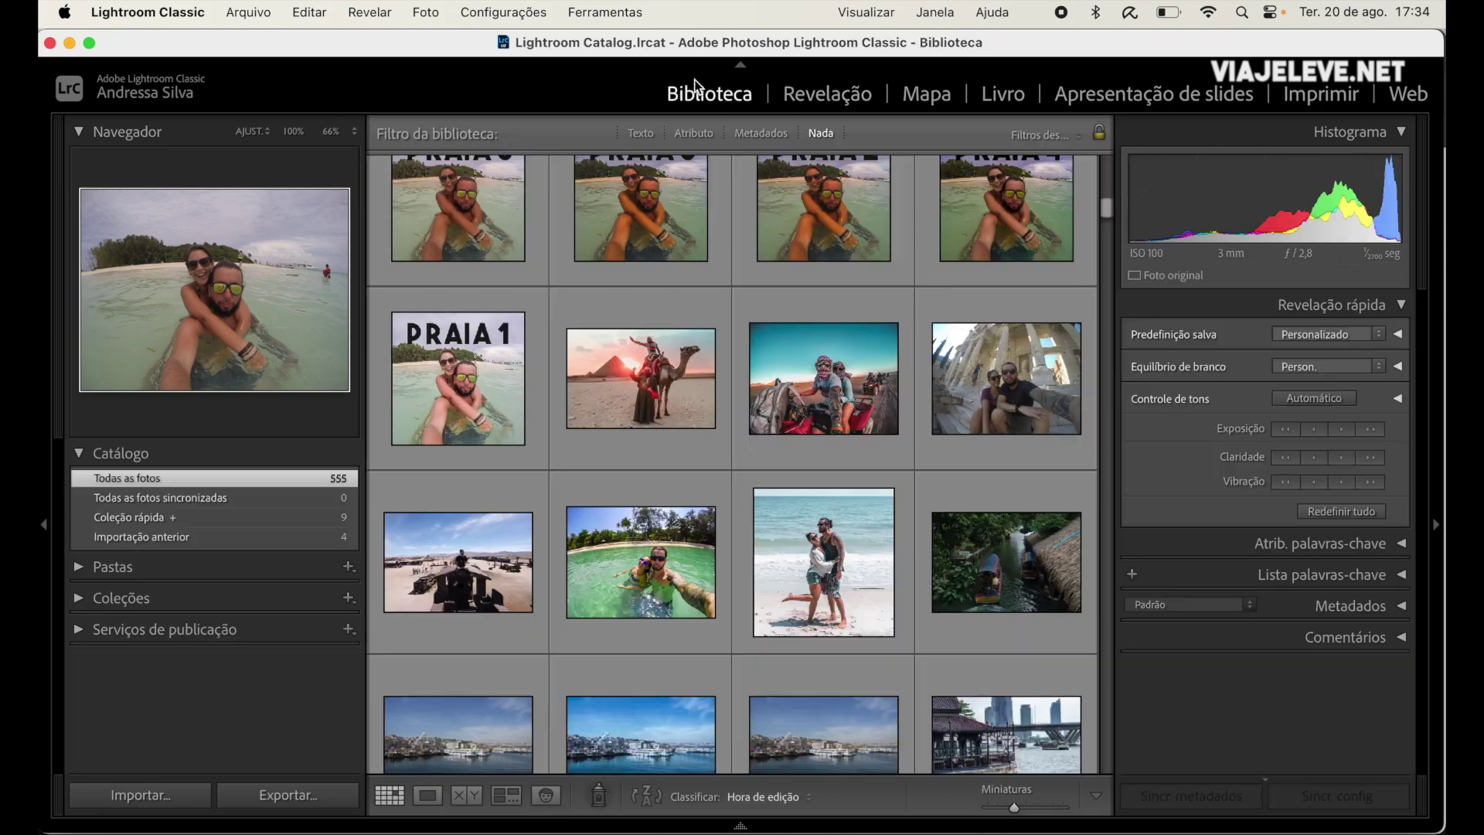
pyautogui.click(808, 97)
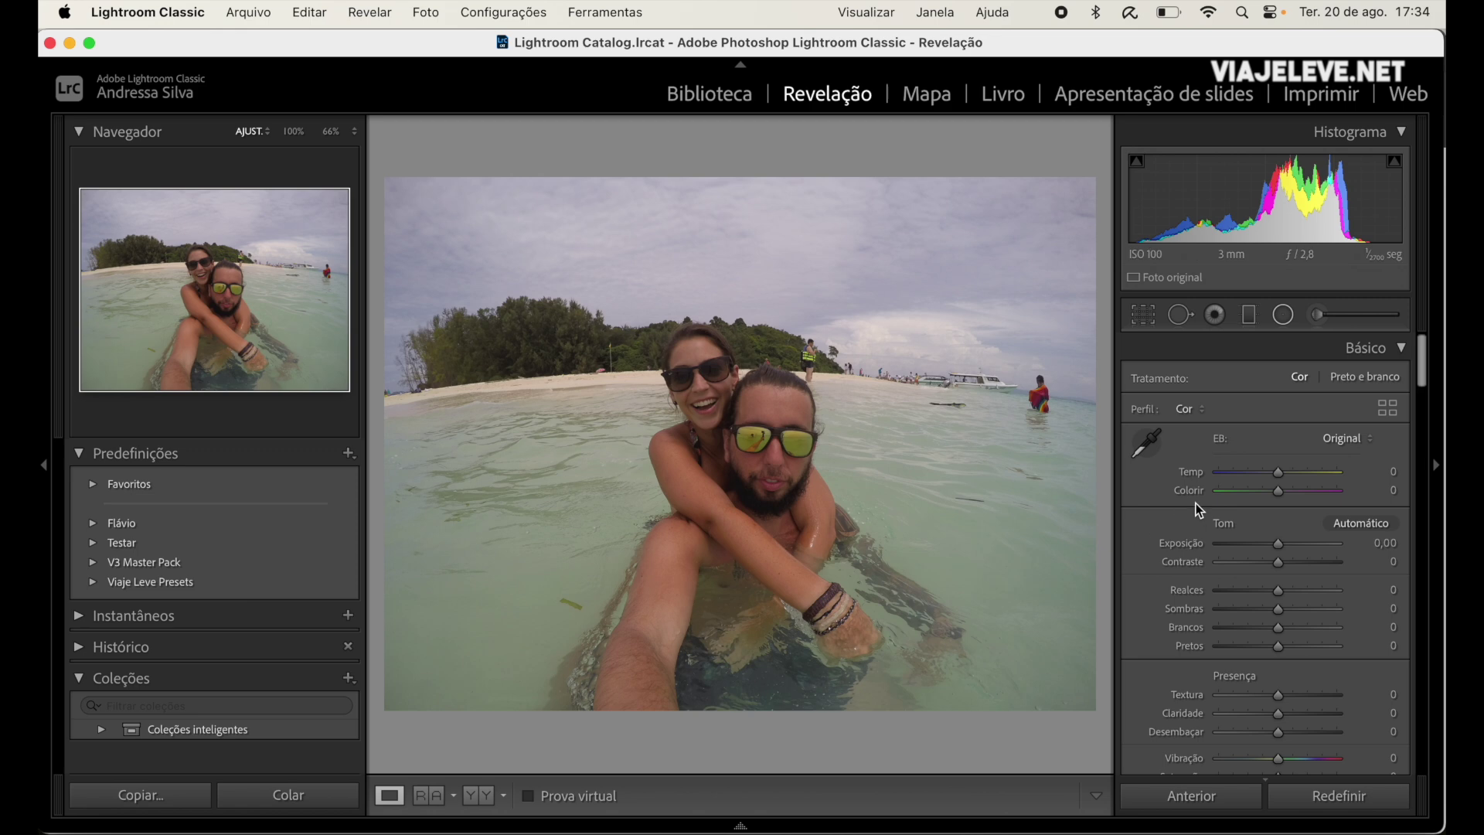
# - Bring up the + menu on the Predefinições panel
pyautogui.scroll(-3, 1196, 511)
pyautogui.scroll(-2, 1195, 503)
pyautogui.scroll(5, 1195, 503)
pyautogui.scroll(-1, 358, 541)
pyautogui.click(348, 455)
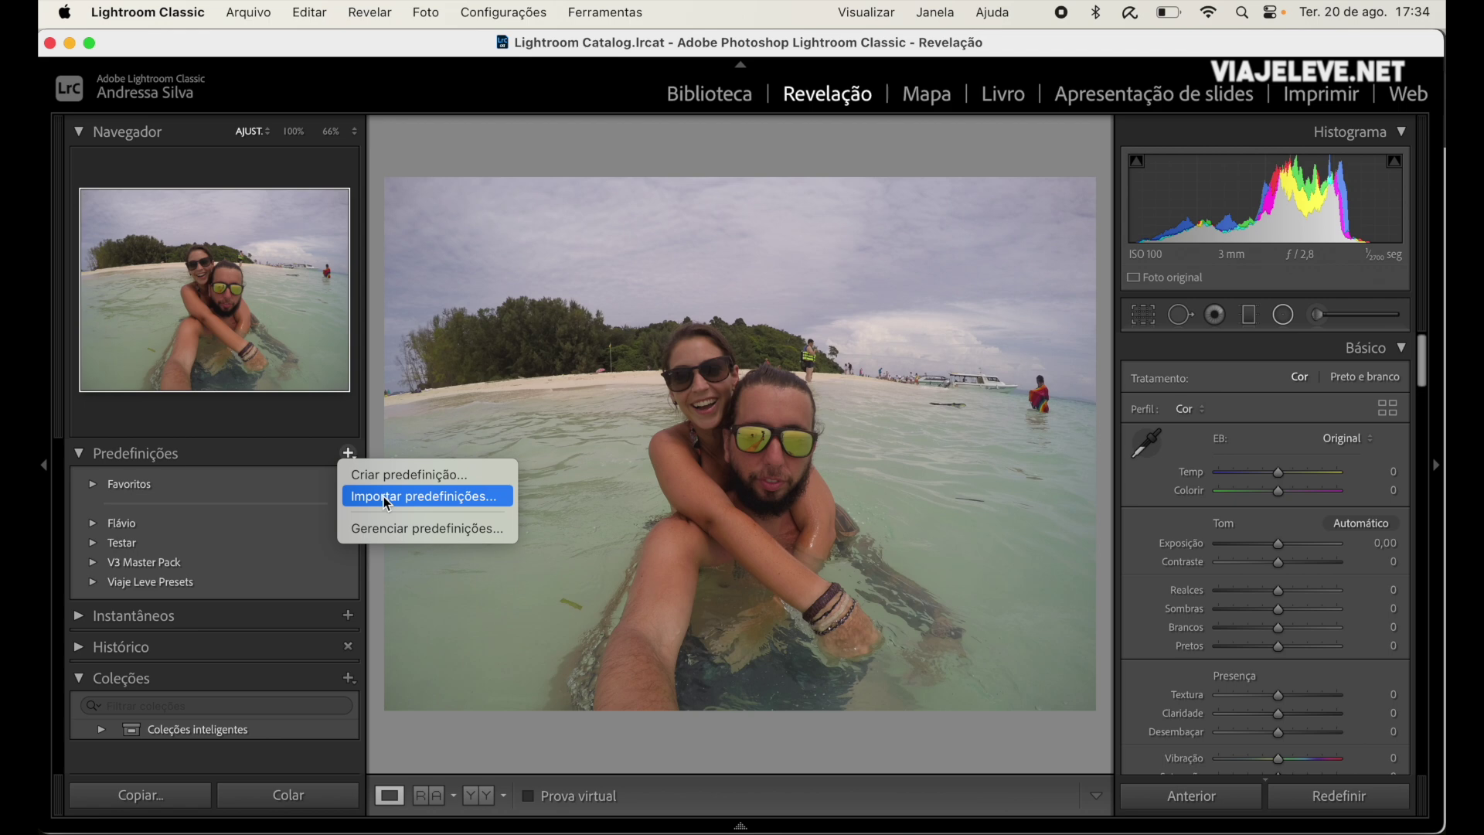
# - Browse Import Presets to 1 - COMPUTADOR > 1 - PRAIA, pick PRAIA 1.xmp, then cancel
pyautogui.click(384, 496)
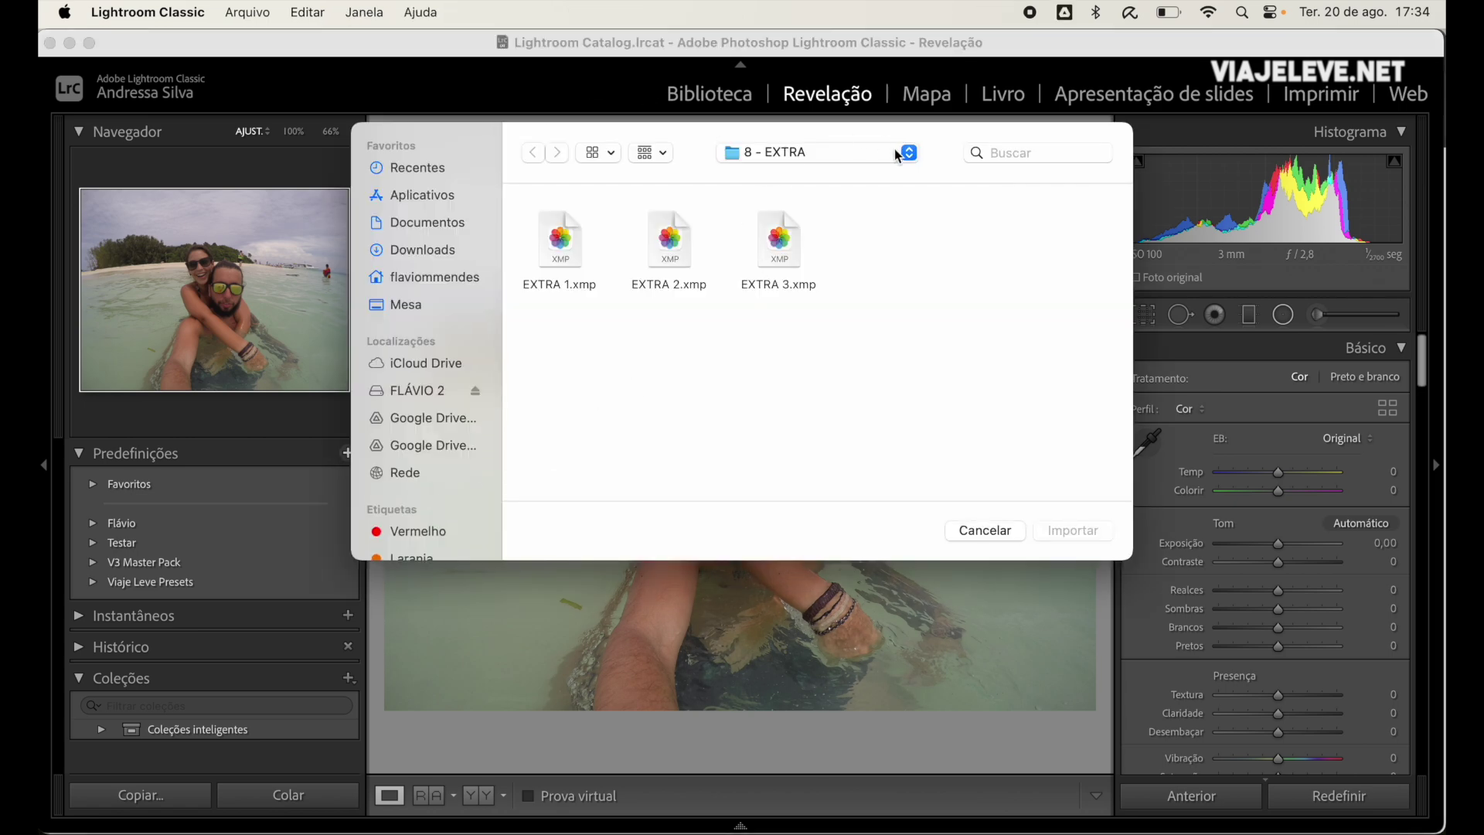
pyautogui.click(863, 153)
pyautogui.click(829, 175)
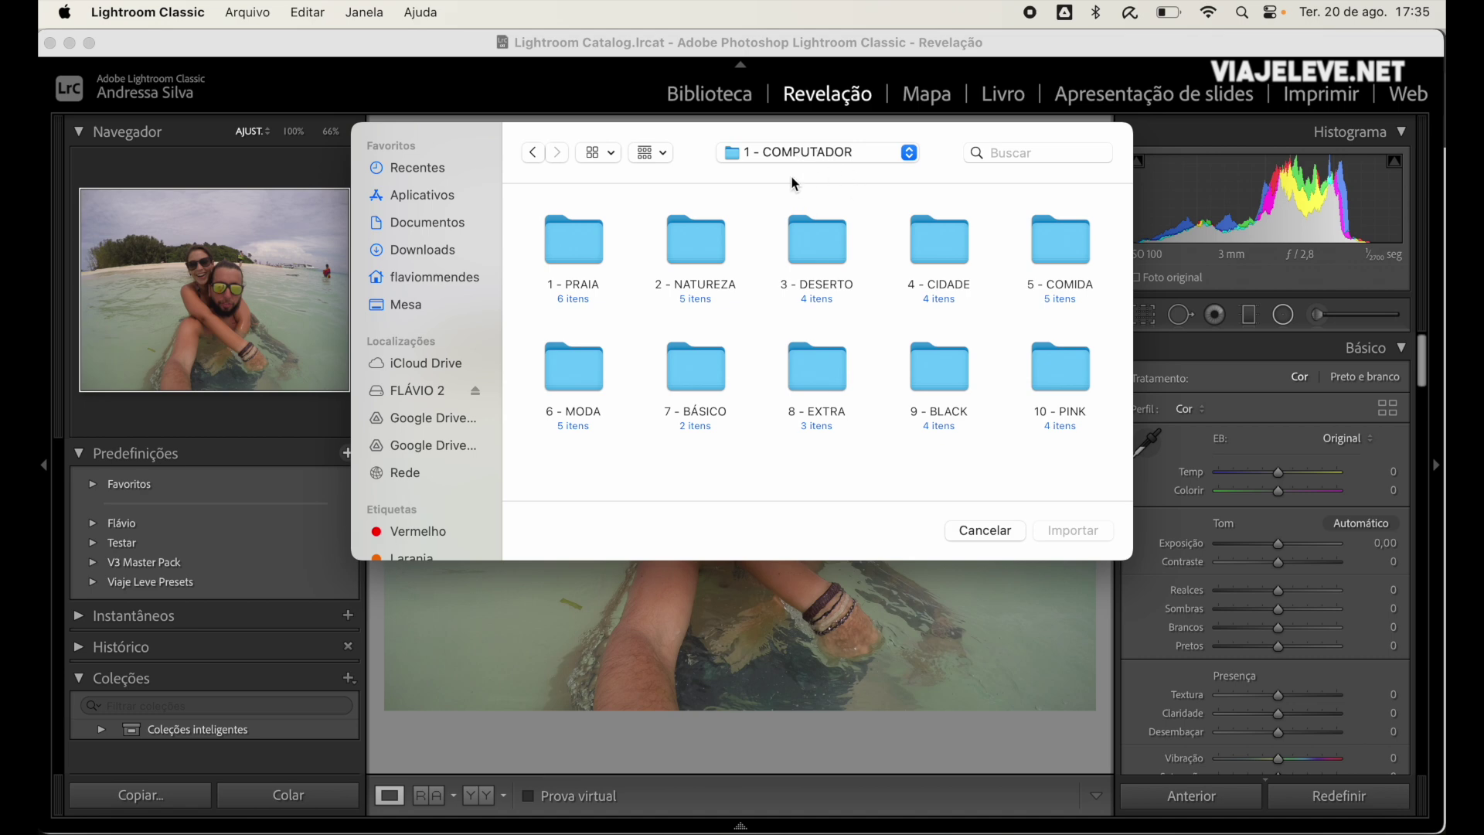
pyautogui.doubleClick(575, 241)
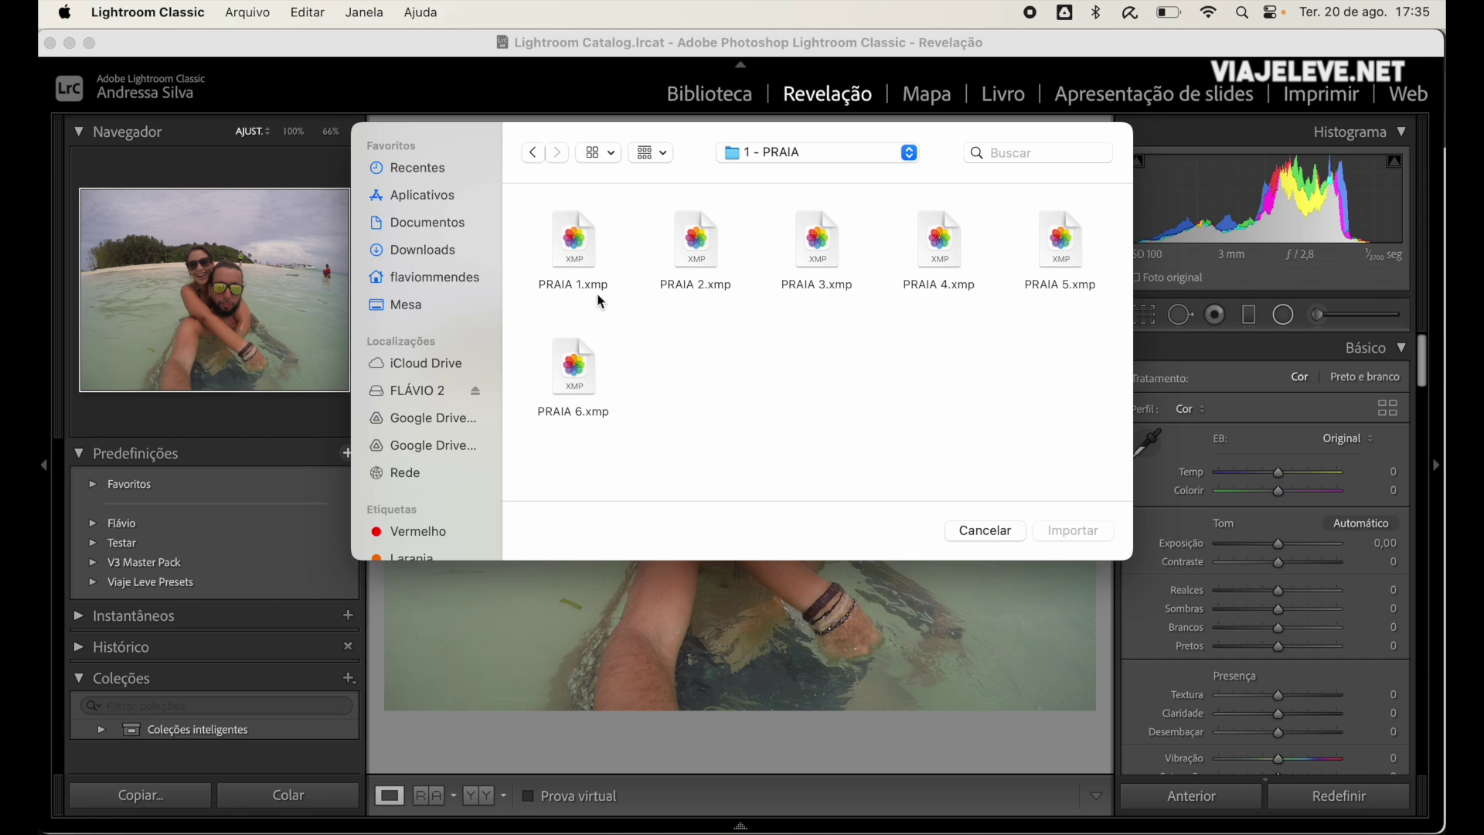
pyautogui.click(579, 236)
pyautogui.click(986, 531)
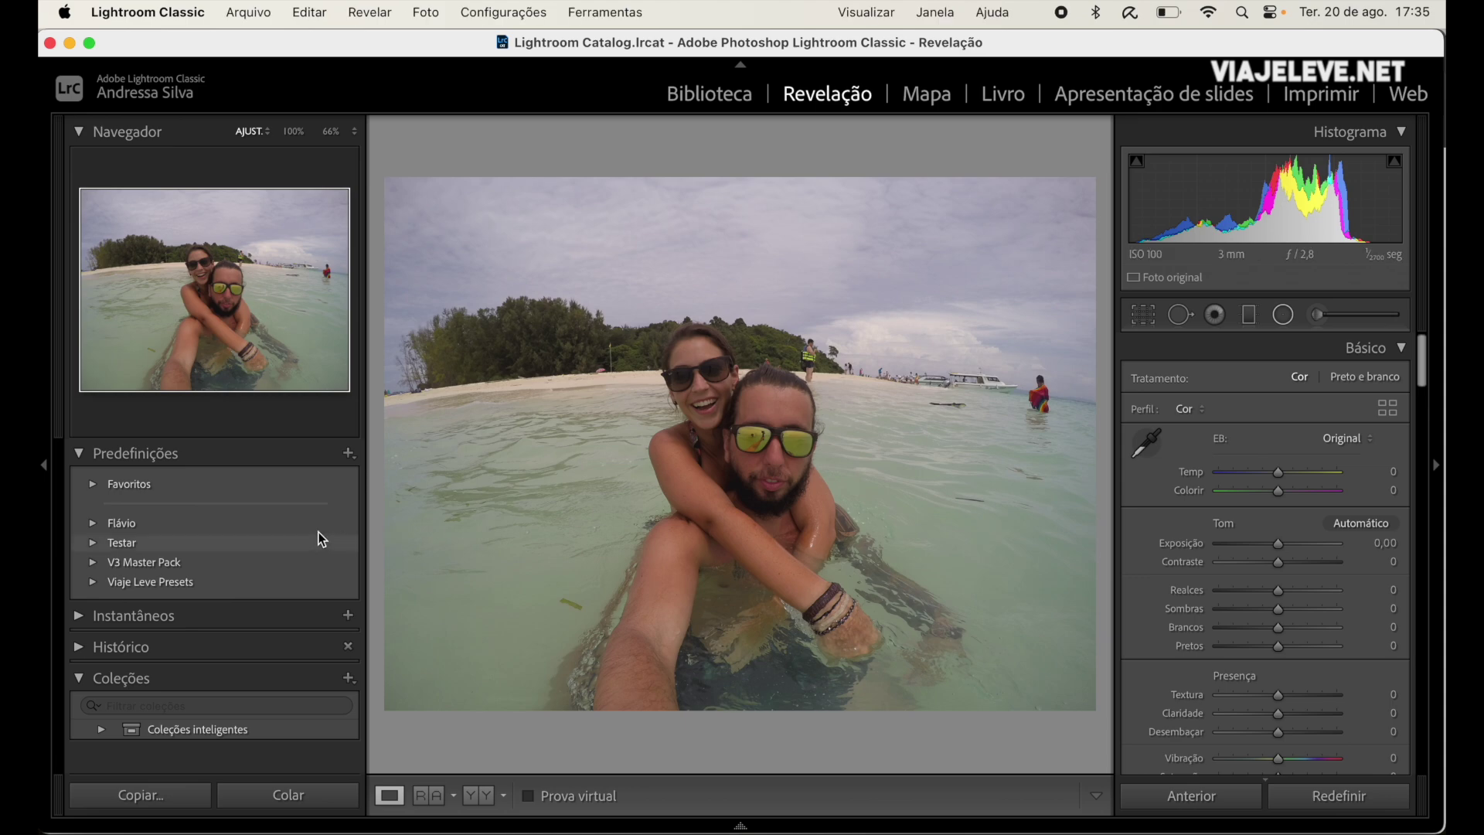
# - Expand Viaje Leve Presets and import the six PRAIA .xmp presets
pyautogui.click(94, 582)
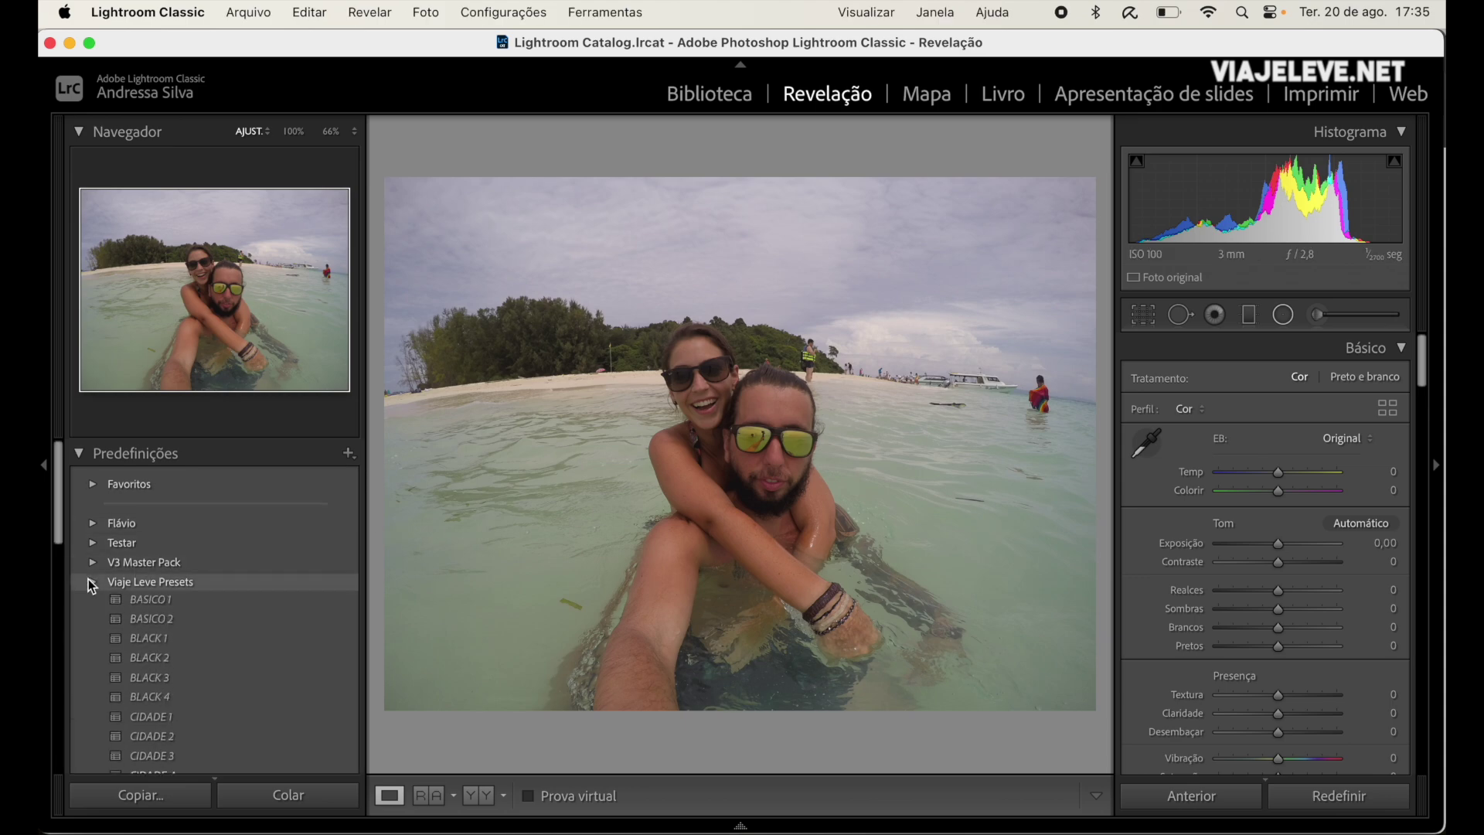
pyautogui.scroll(-3, 198, 564)
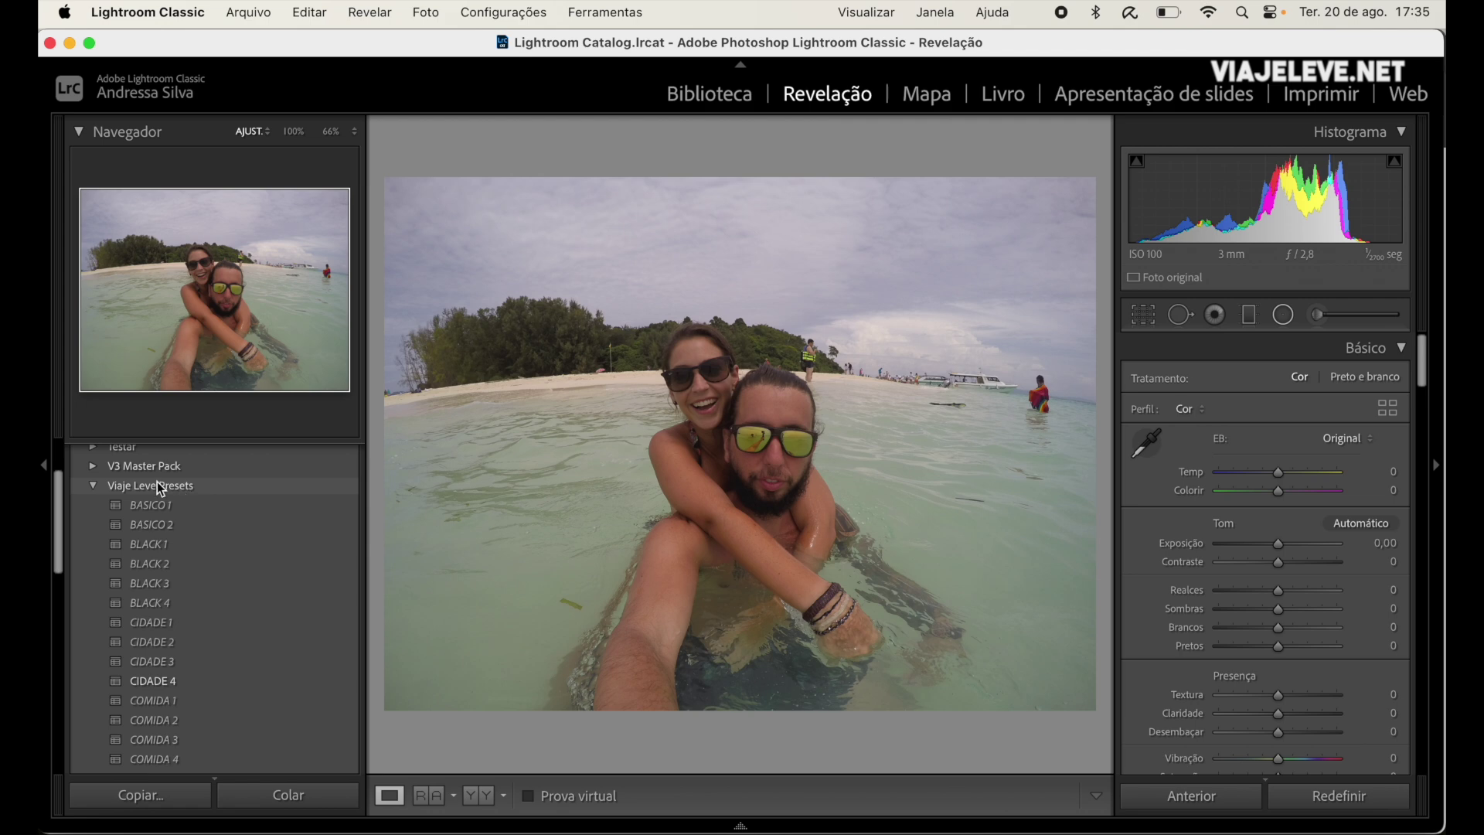
pyautogui.scroll(3, 184, 489)
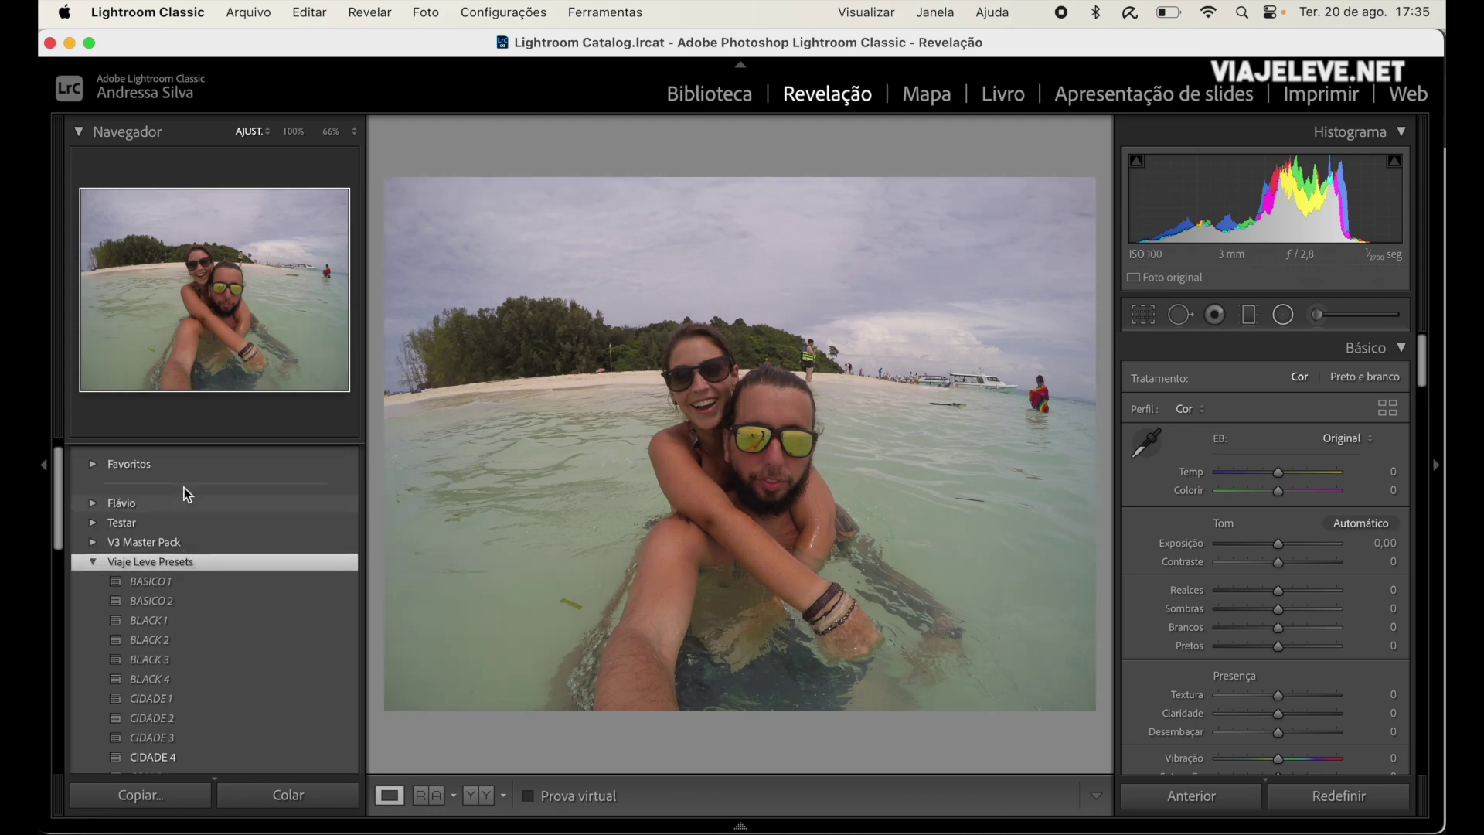
pyautogui.click(349, 453)
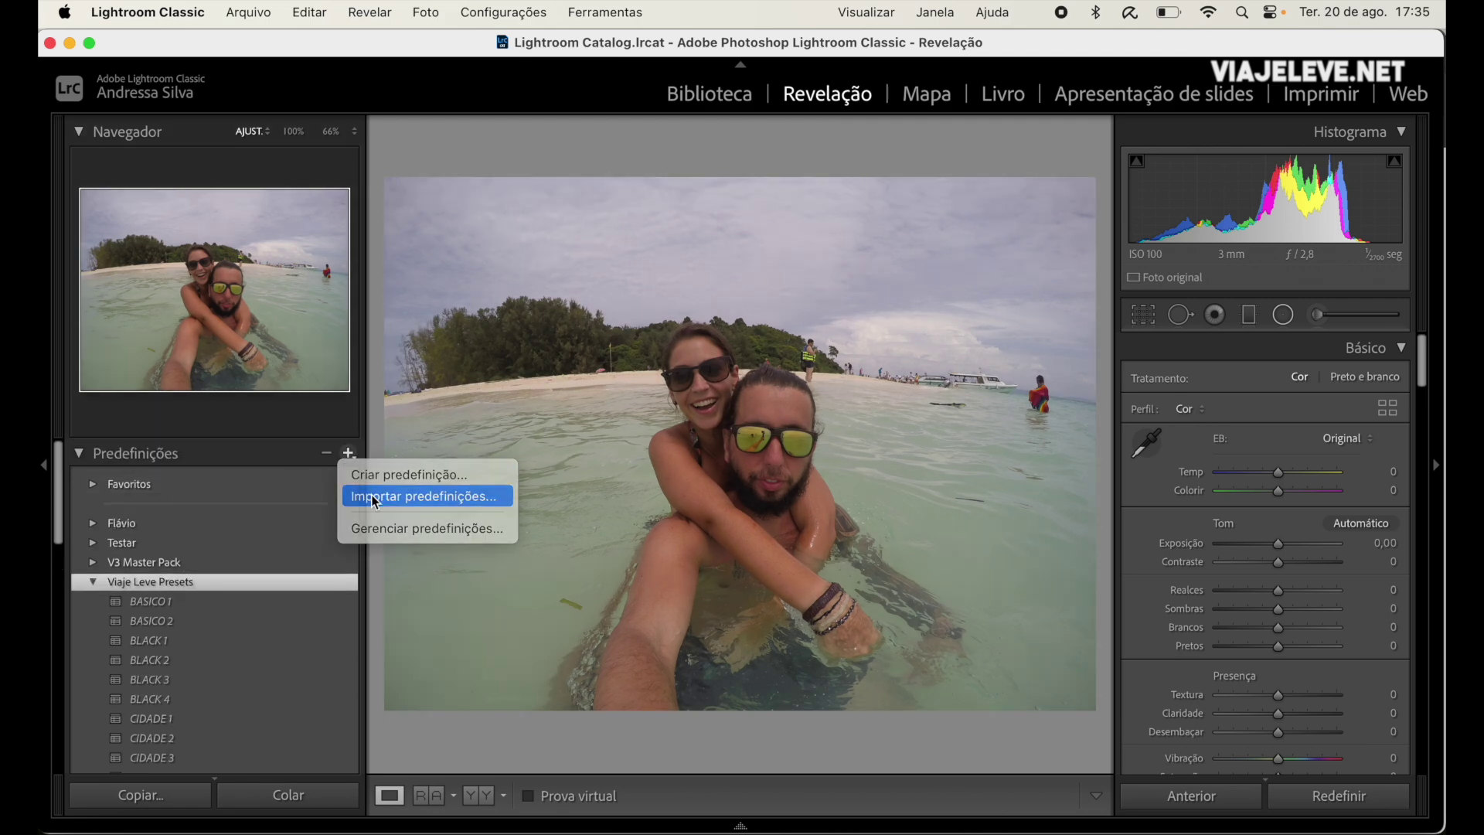
pyautogui.click(375, 498)
pyautogui.moveTo(883, 372); pyautogui.dragTo(554, 252)
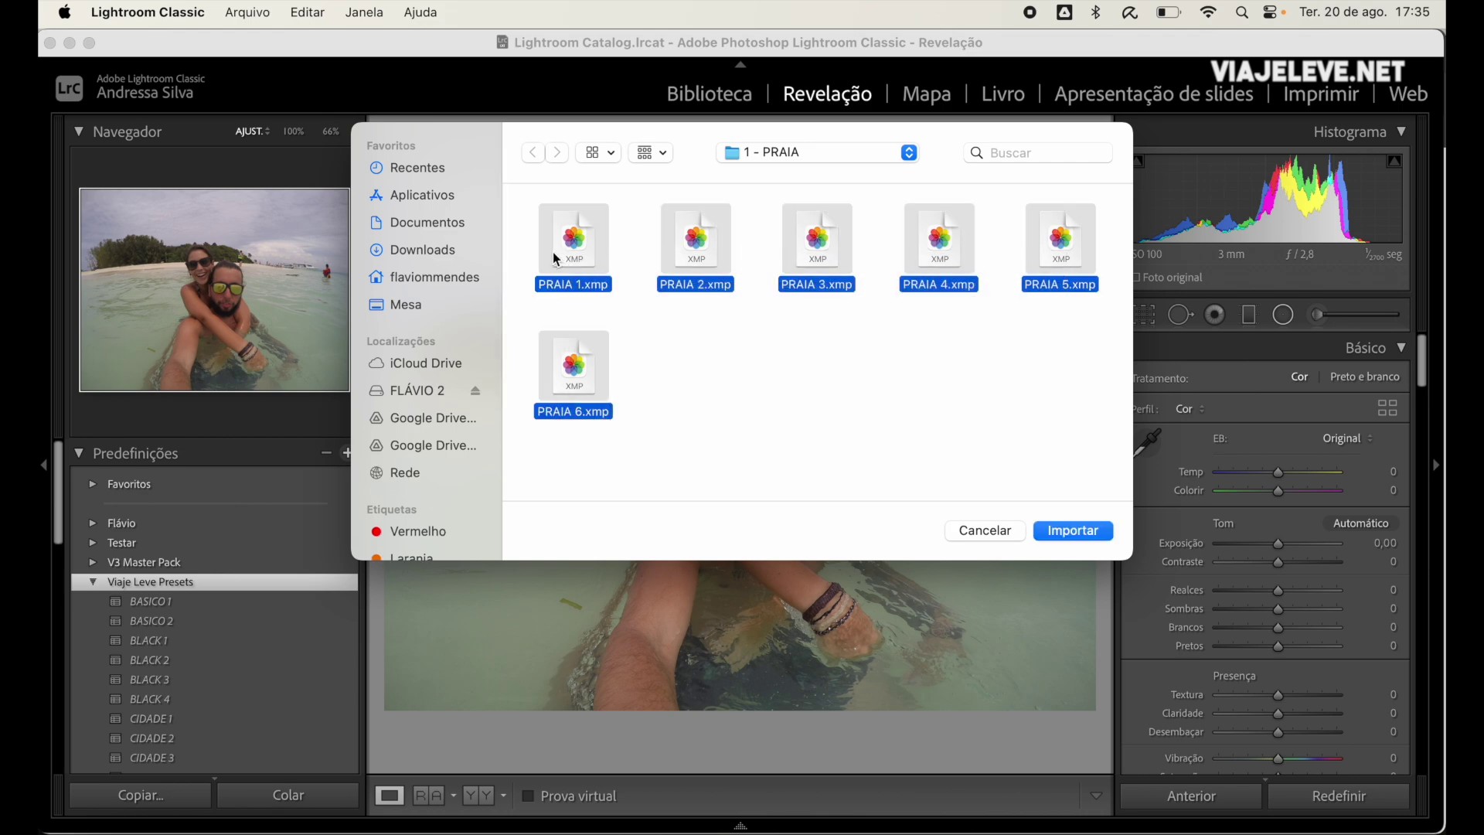
pyautogui.click(1000, 538)
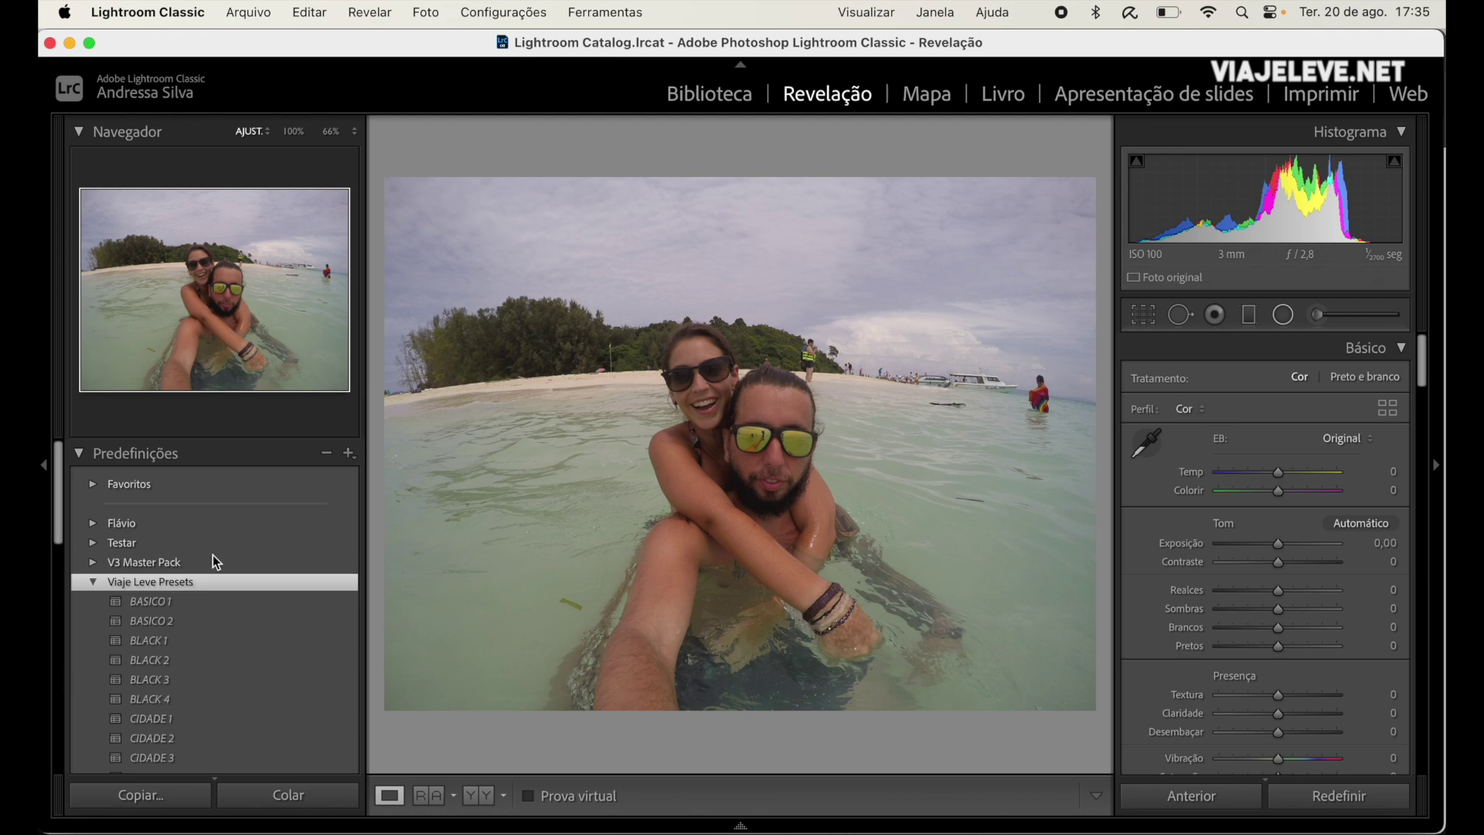
# - Import the five NATUREZA .xmp presets from the 1 - COMPUTADOR > 2 - NATUREZA folder
pyautogui.click(348, 453)
pyautogui.click(377, 495)
pyautogui.click(814, 151)
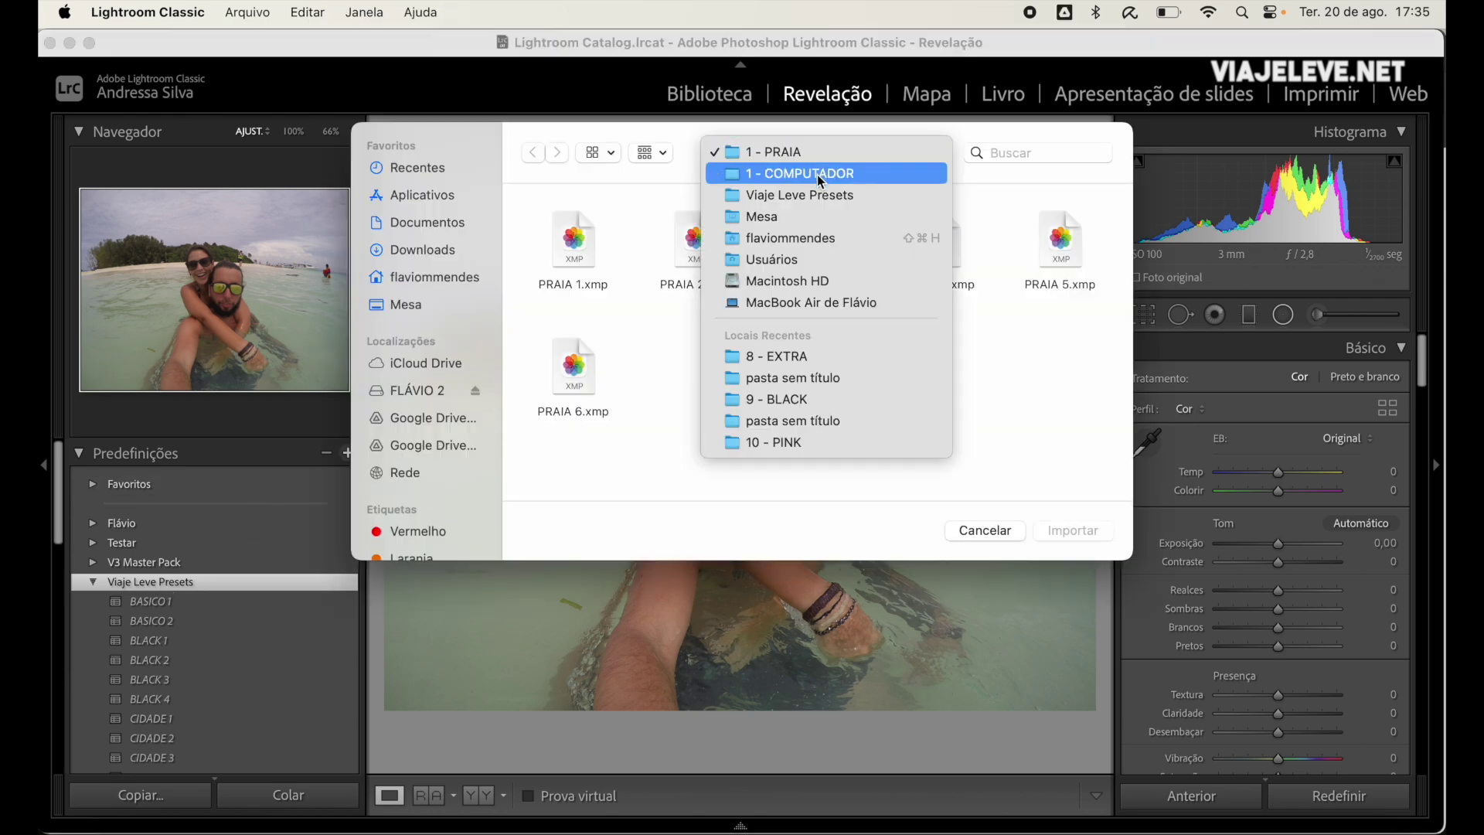
pyautogui.click(801, 174)
pyautogui.doubleClick(696, 236)
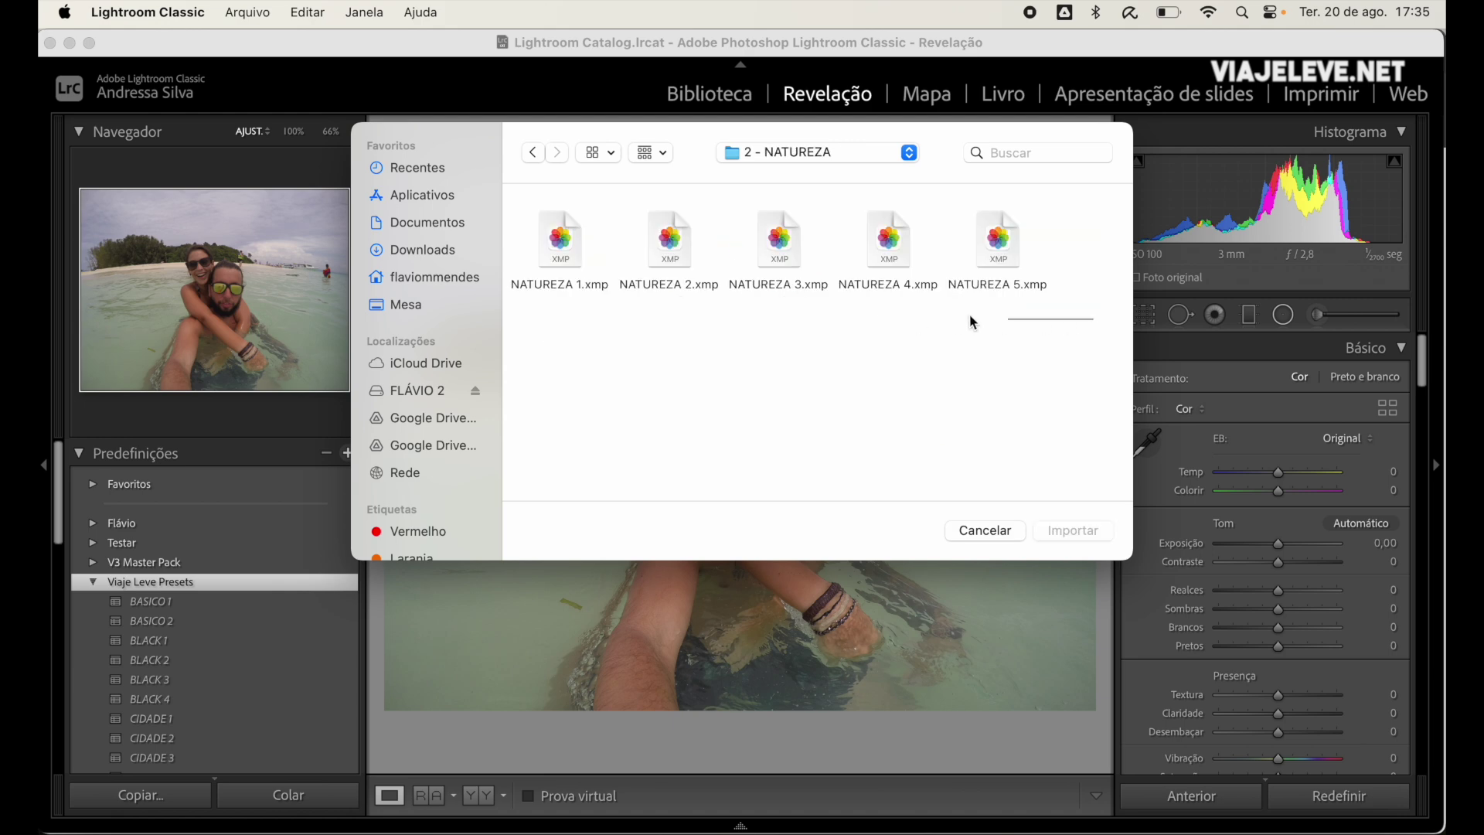
pyautogui.moveTo(1098, 325); pyautogui.dragTo(510, 205)
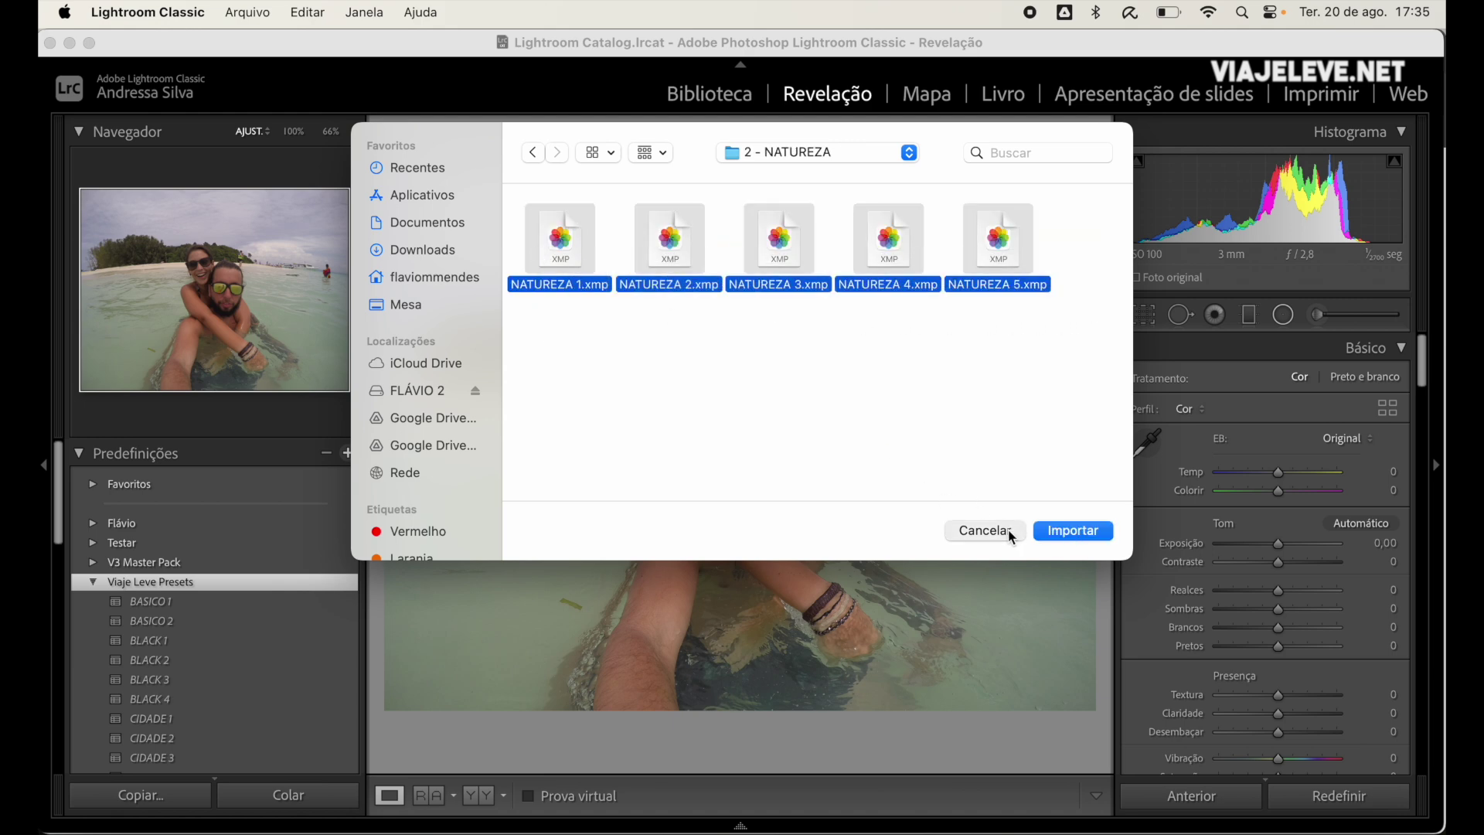
pyautogui.click(959, 529)
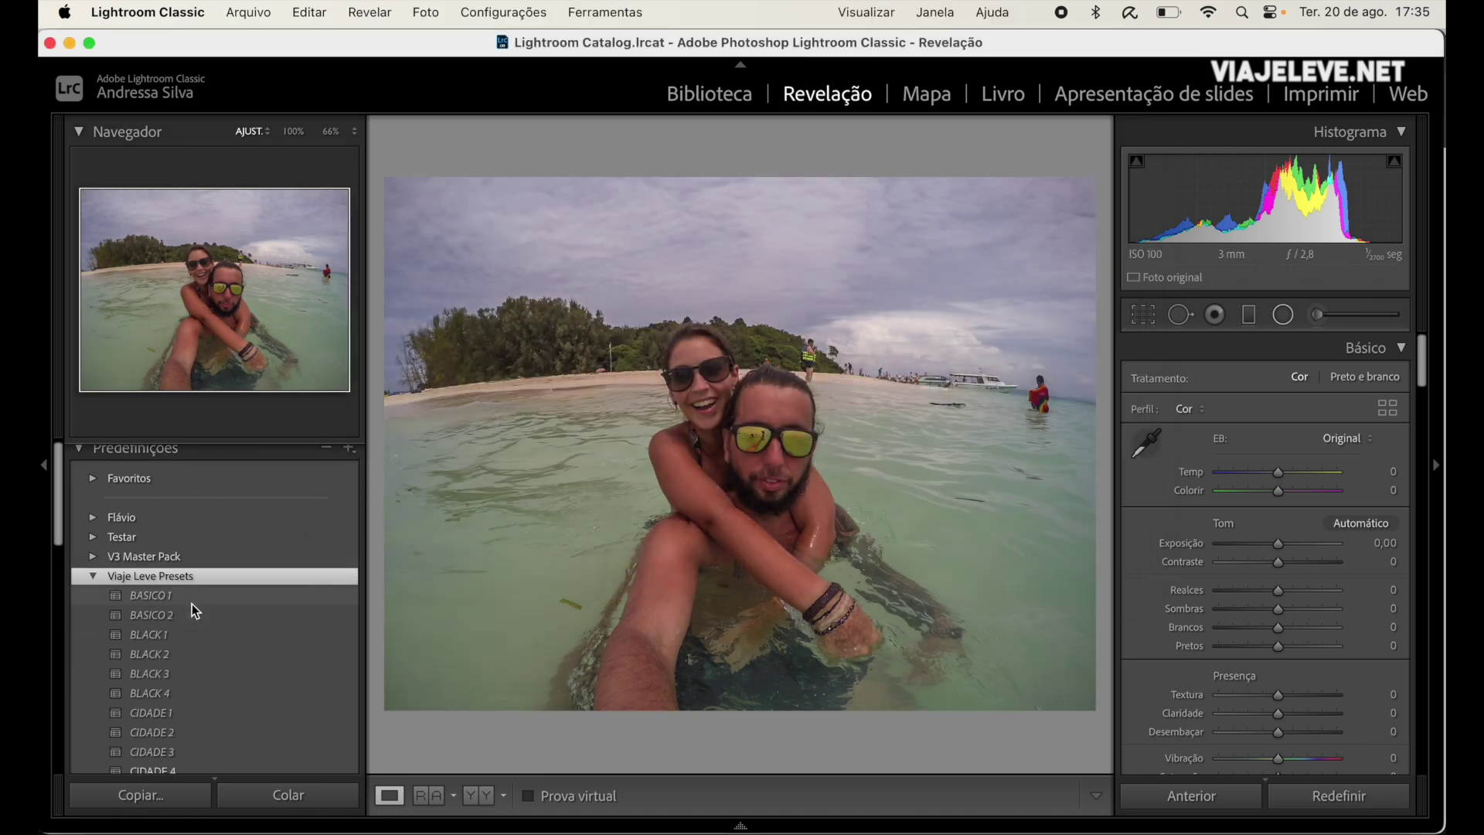
pyautogui.scroll(-5, 192, 604)
pyautogui.scroll(-4, 175, 516)
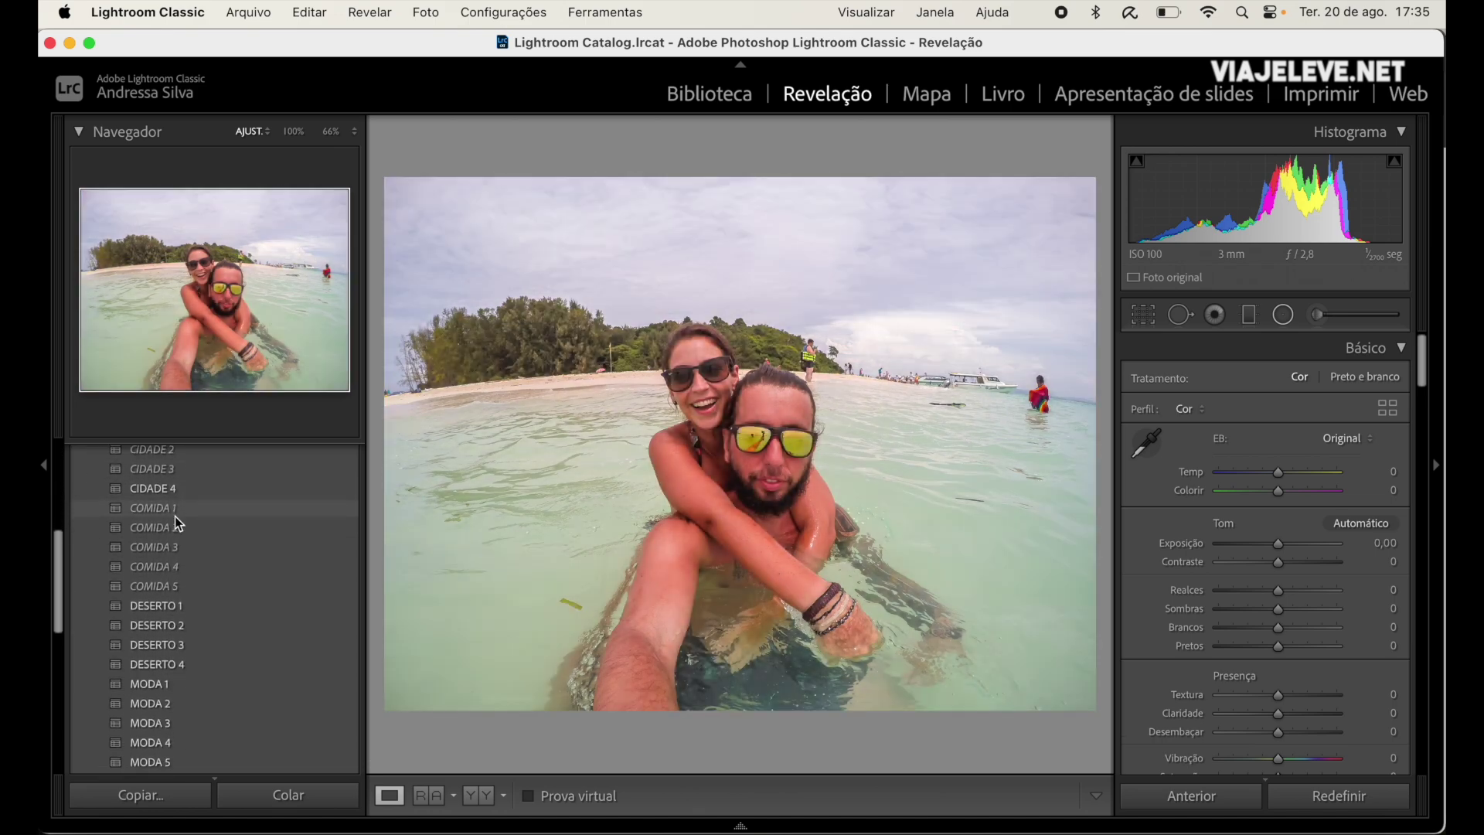
pyautogui.scroll(-3, 174, 516)
pyautogui.scroll(15, 174, 516)
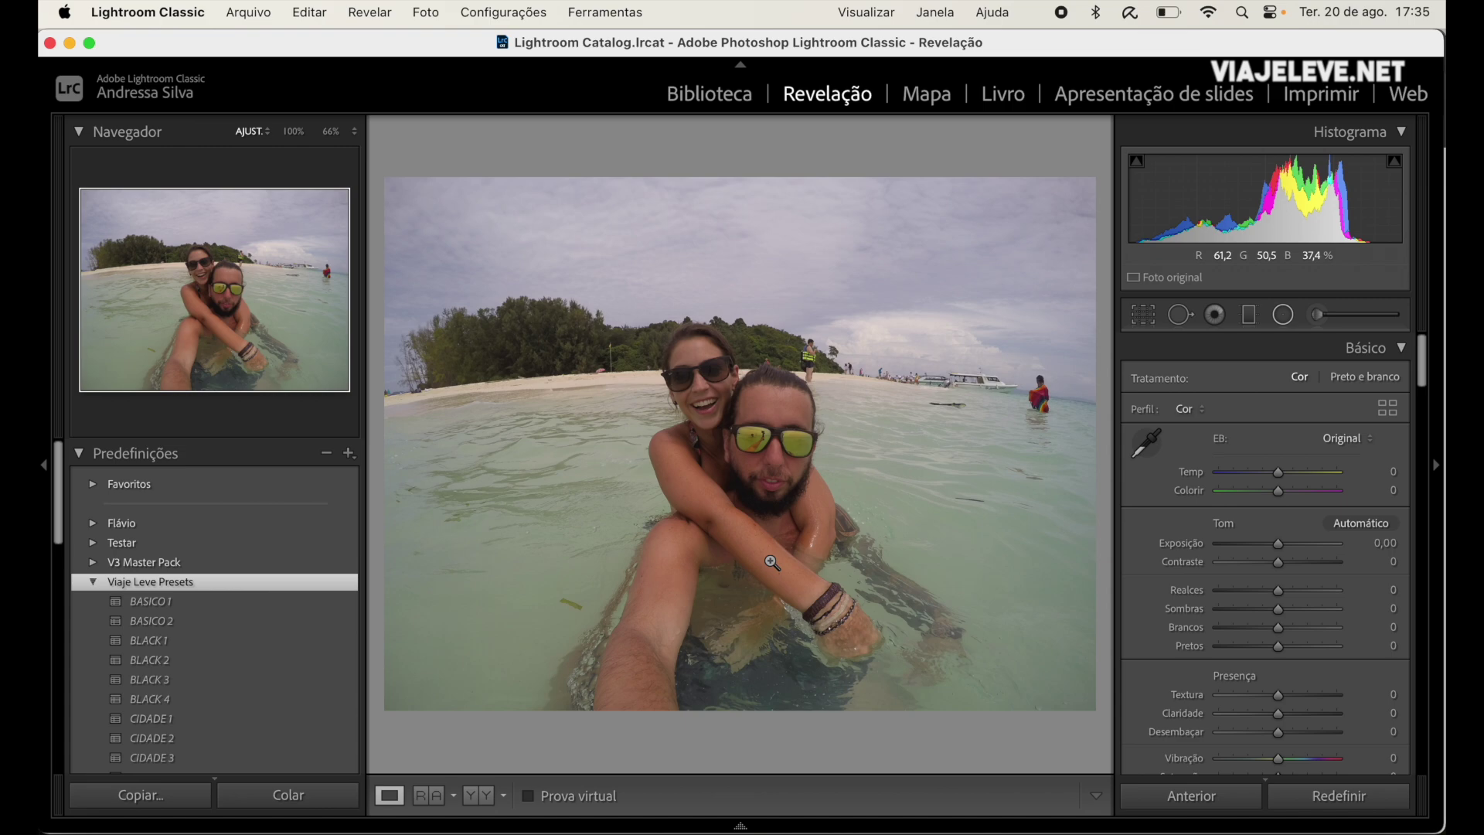
pyautogui.scroll(-5, 252, 555)
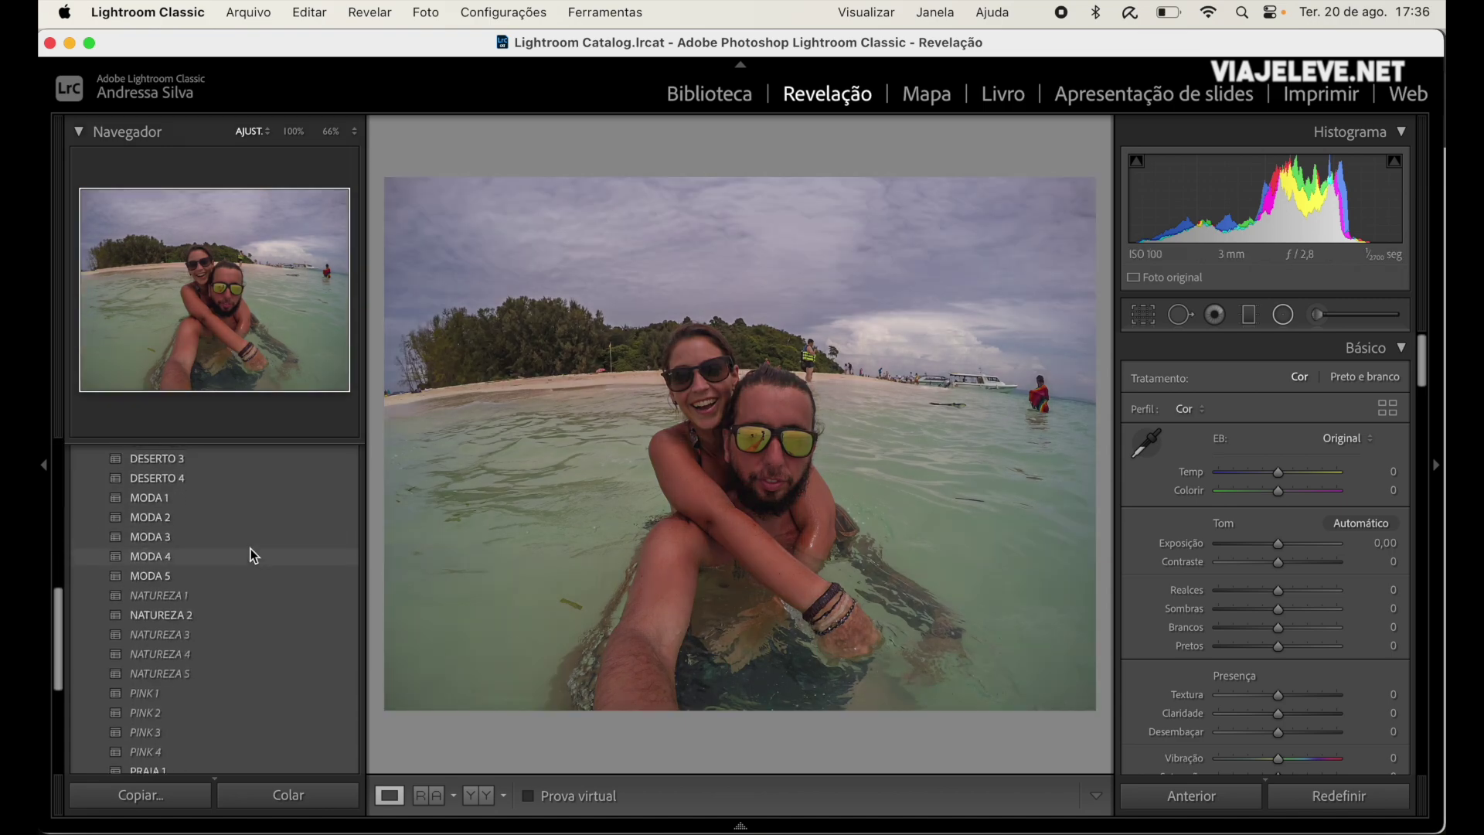
pyautogui.scroll(-3, 250, 555)
pyautogui.scroll(-3, 250, 555)
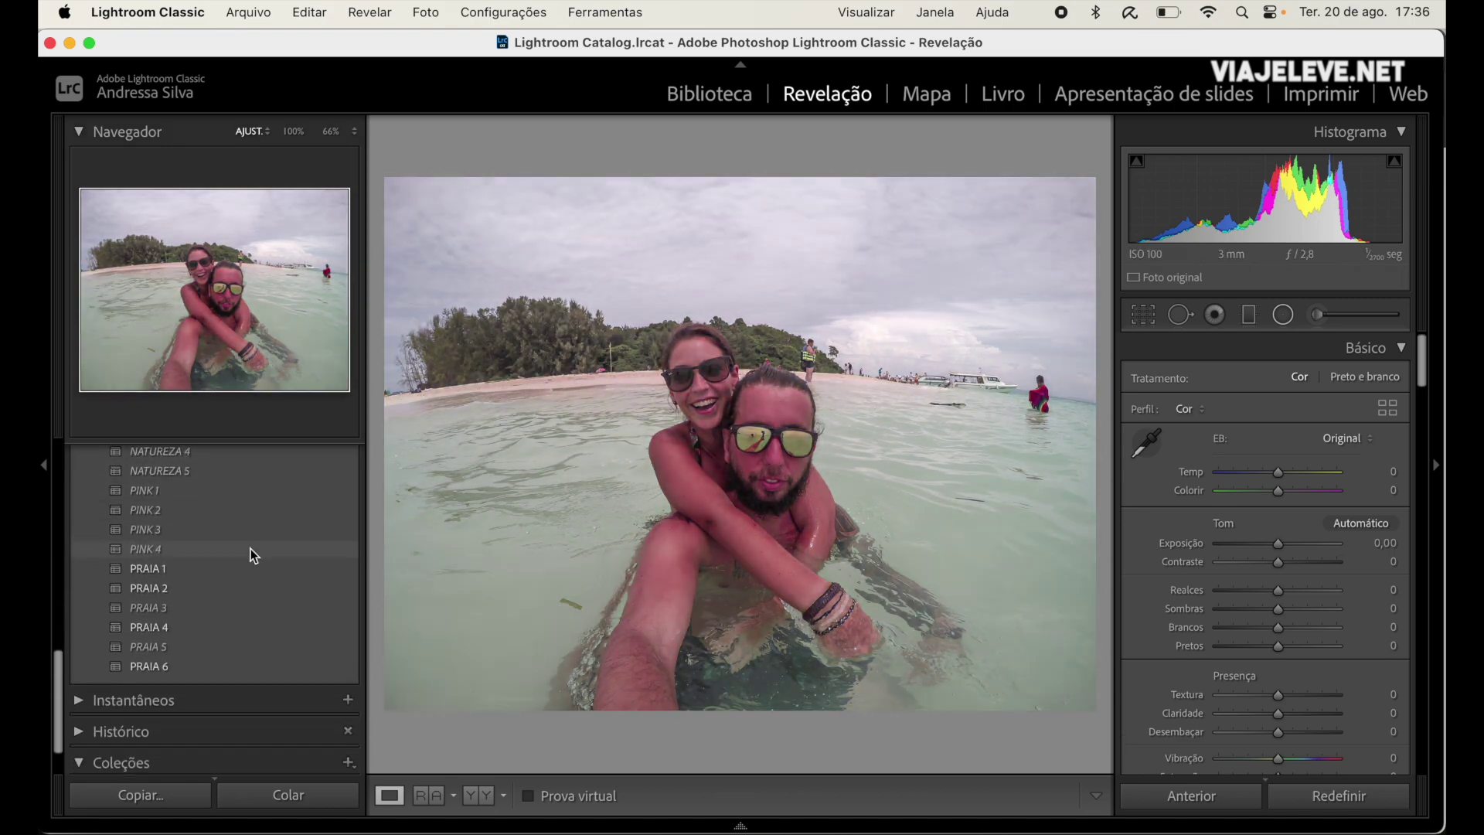
pyautogui.scroll(-1, 250, 549)
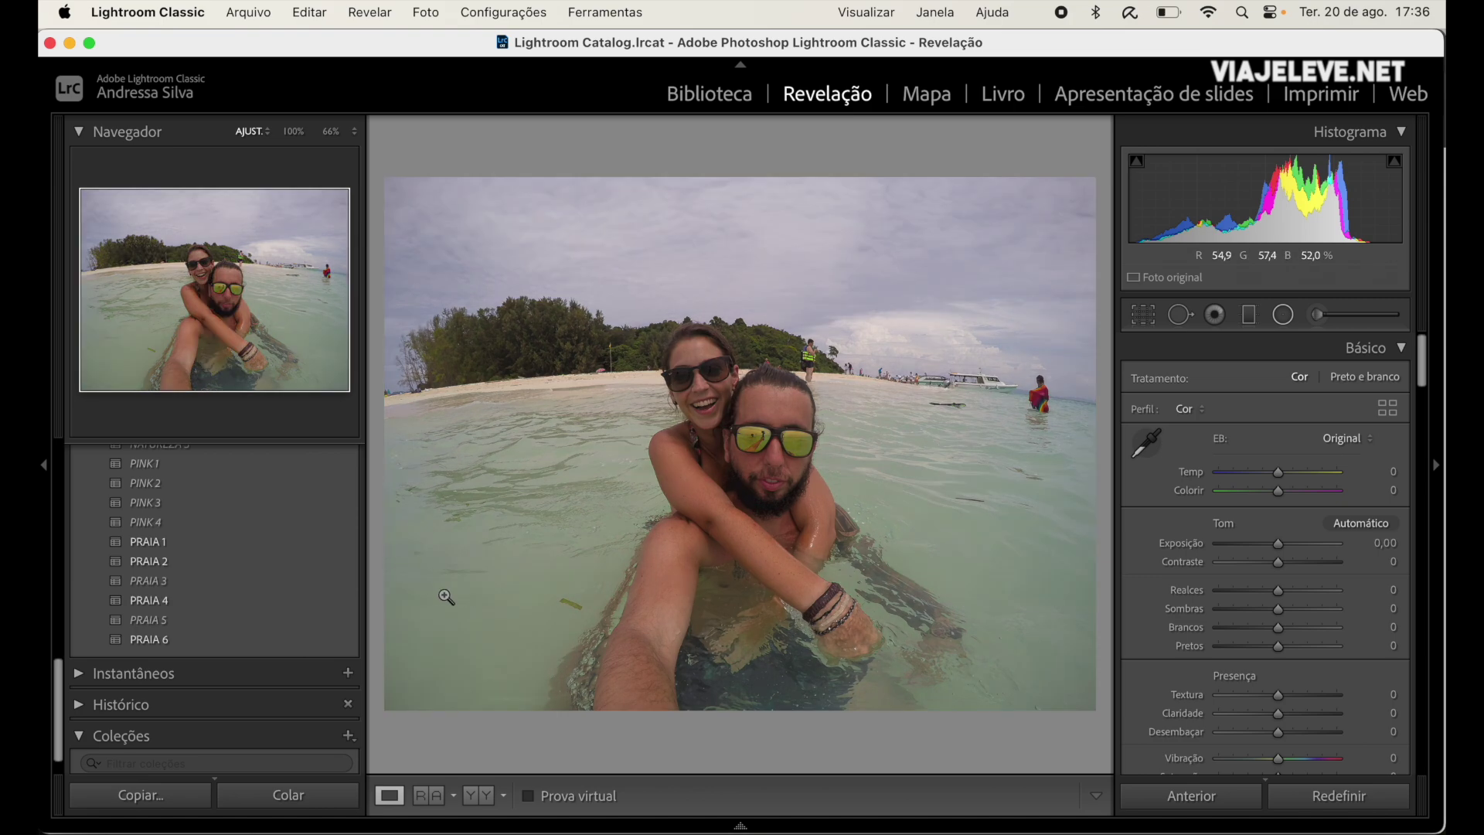
pyautogui.click(213, 545)
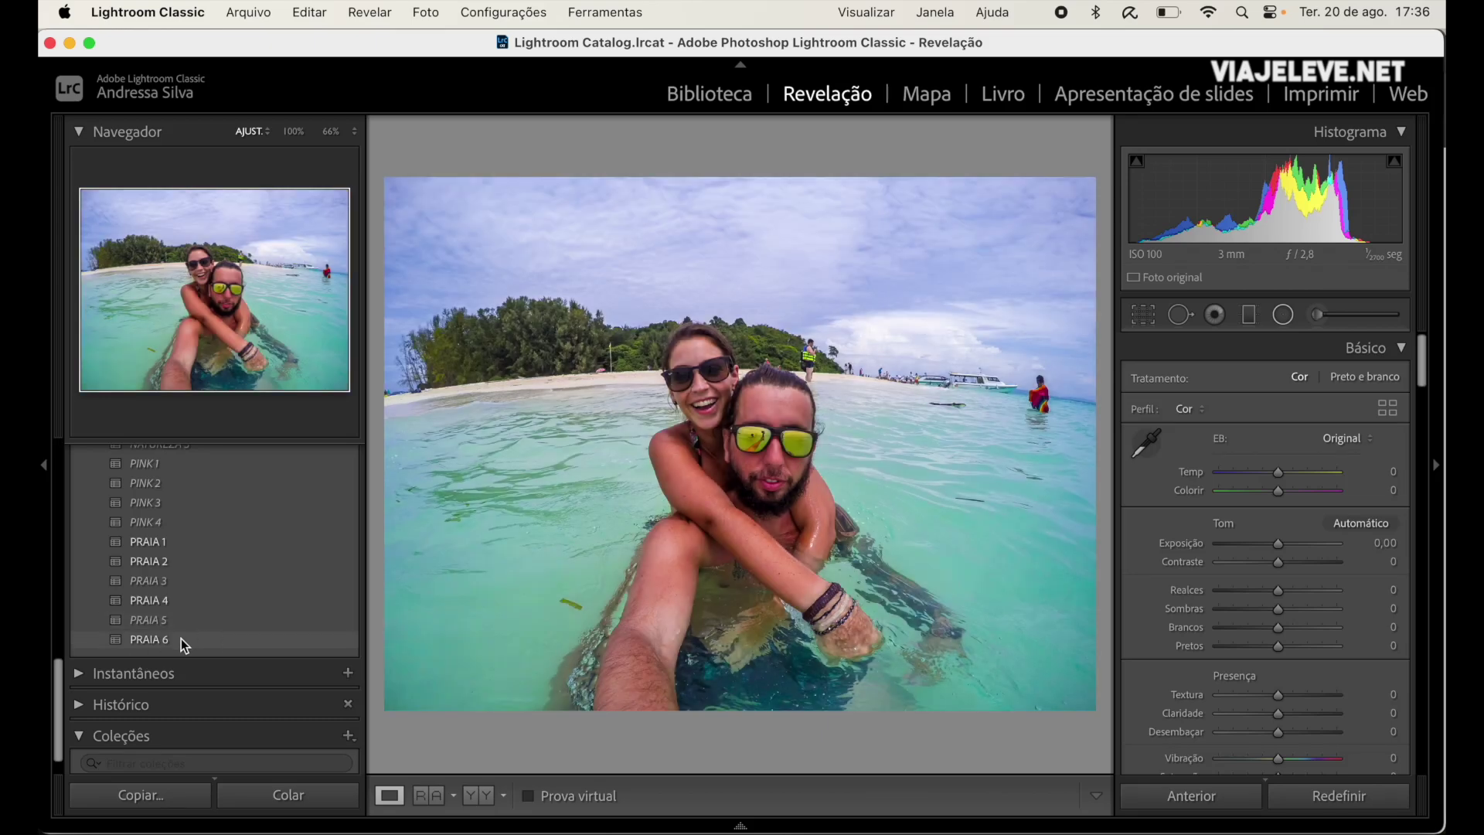
# - Apply the PRAIA 6 preset to the beach photo and compare it with the original
pyautogui.click(169, 641)
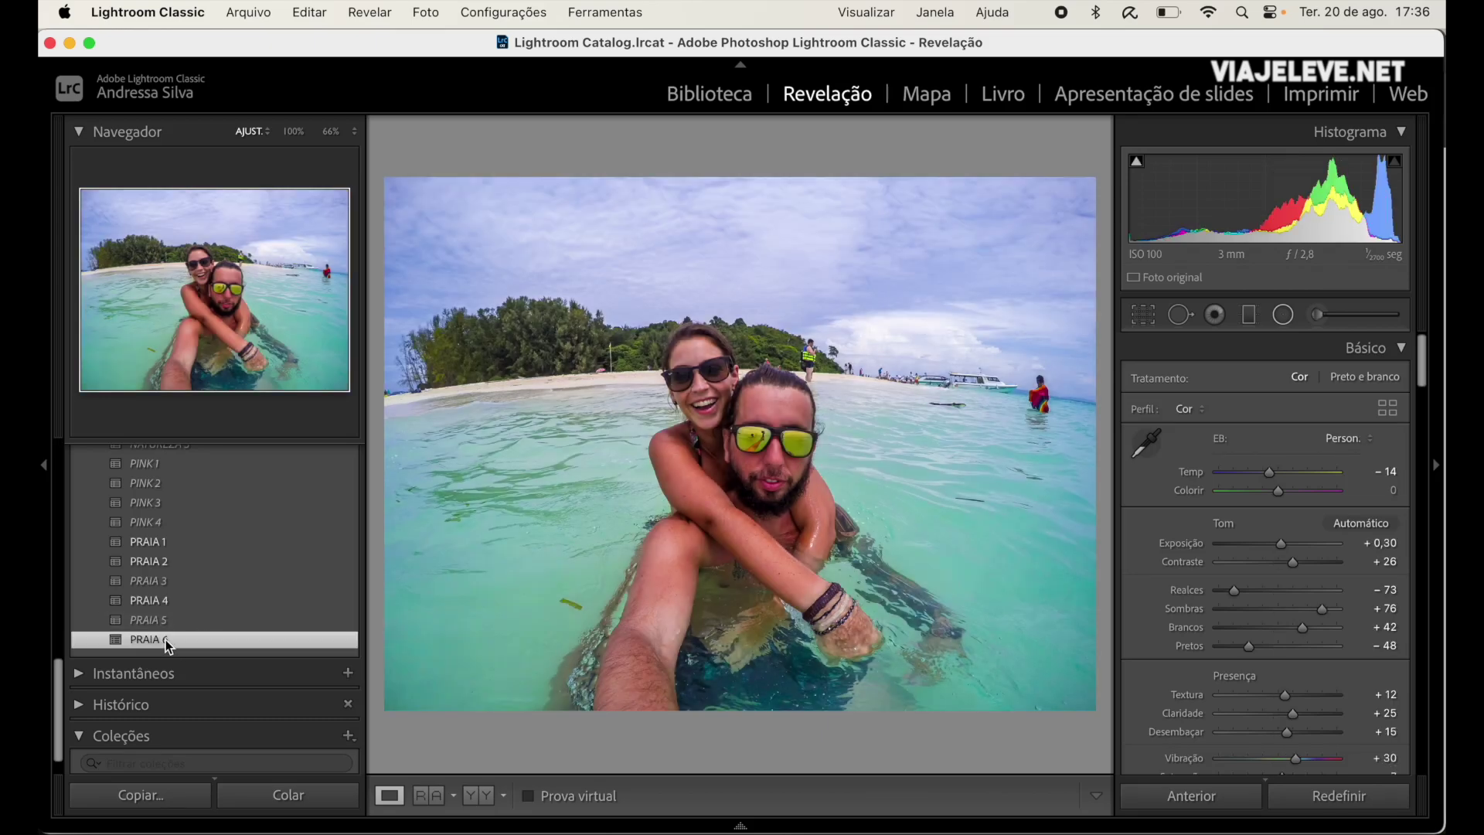
pyautogui.press('\\')
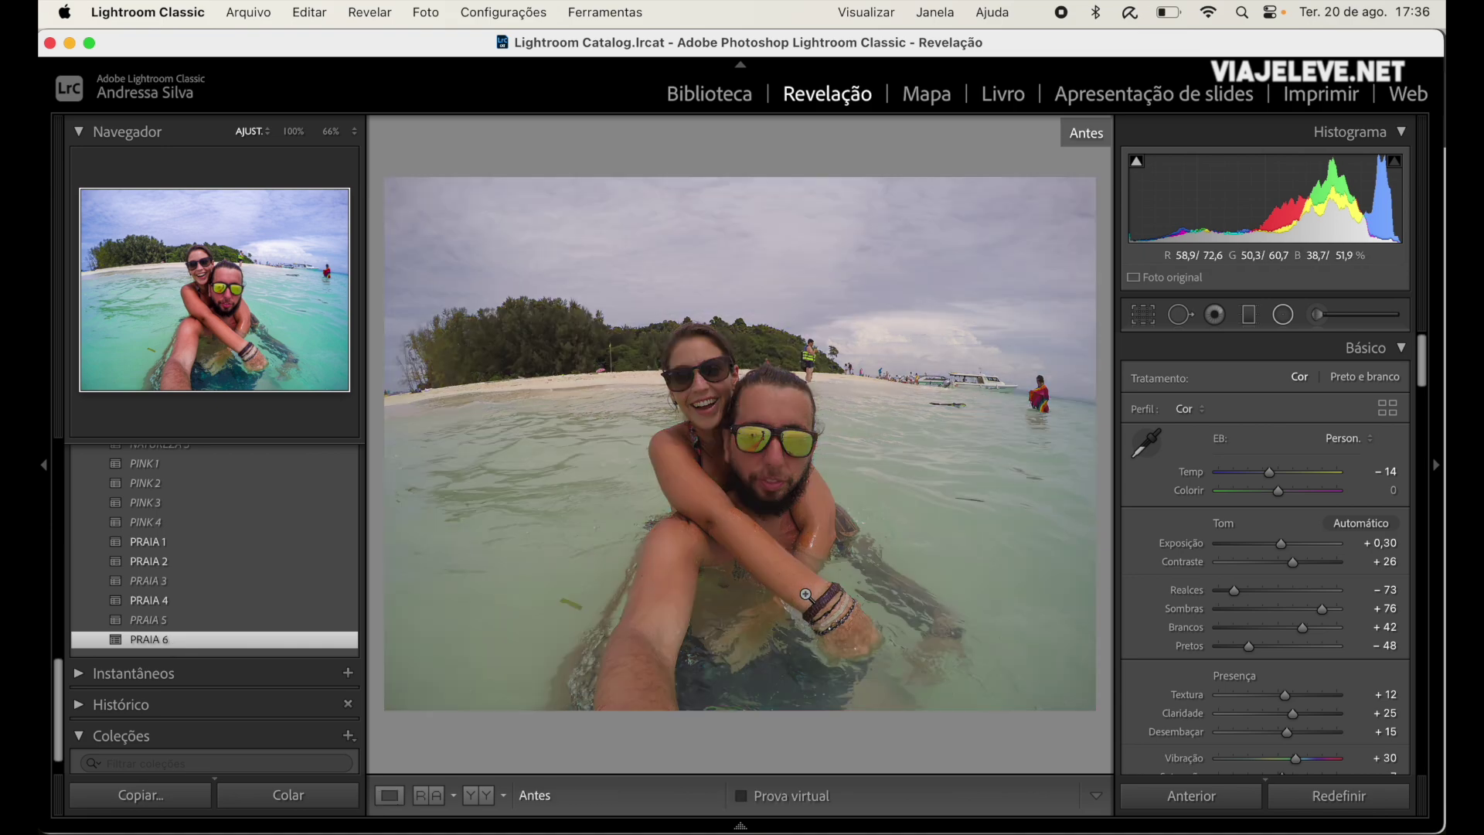
pyautogui.press('\\')
pyautogui.press('\\')
pyautogui.press('\\')
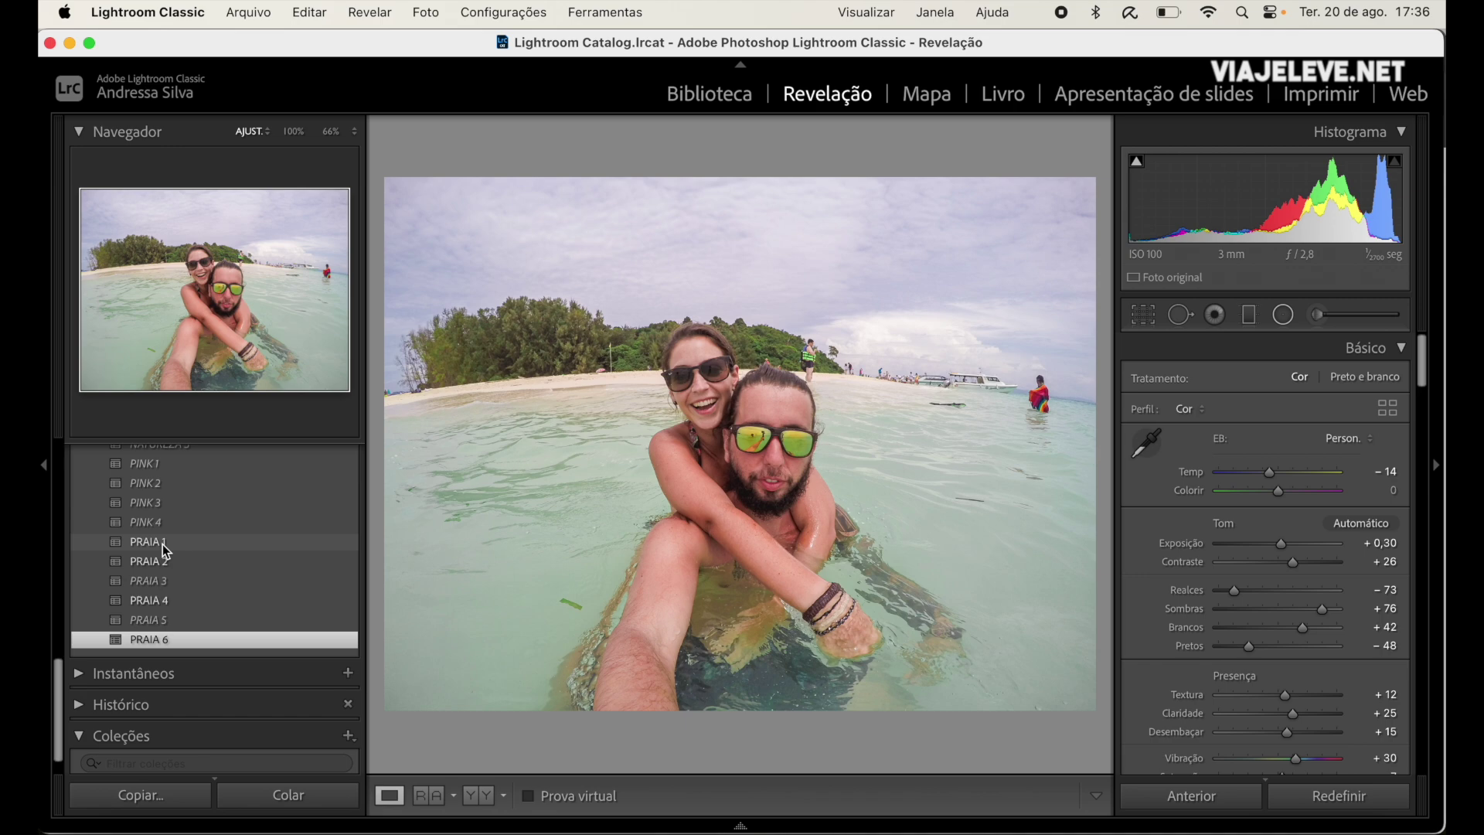
# - Scroll through the adjustment panels and recheck the before/after view of the PRAIA 6 edit
pyautogui.scroll(-2, 1254, 568)
pyautogui.scroll(-2, 1254, 567)
pyautogui.scroll(-2, 1254, 567)
pyautogui.scroll(-3, 1254, 567)
pyautogui.scroll(-2, 1254, 567)
pyautogui.scroll(4, 1254, 567)
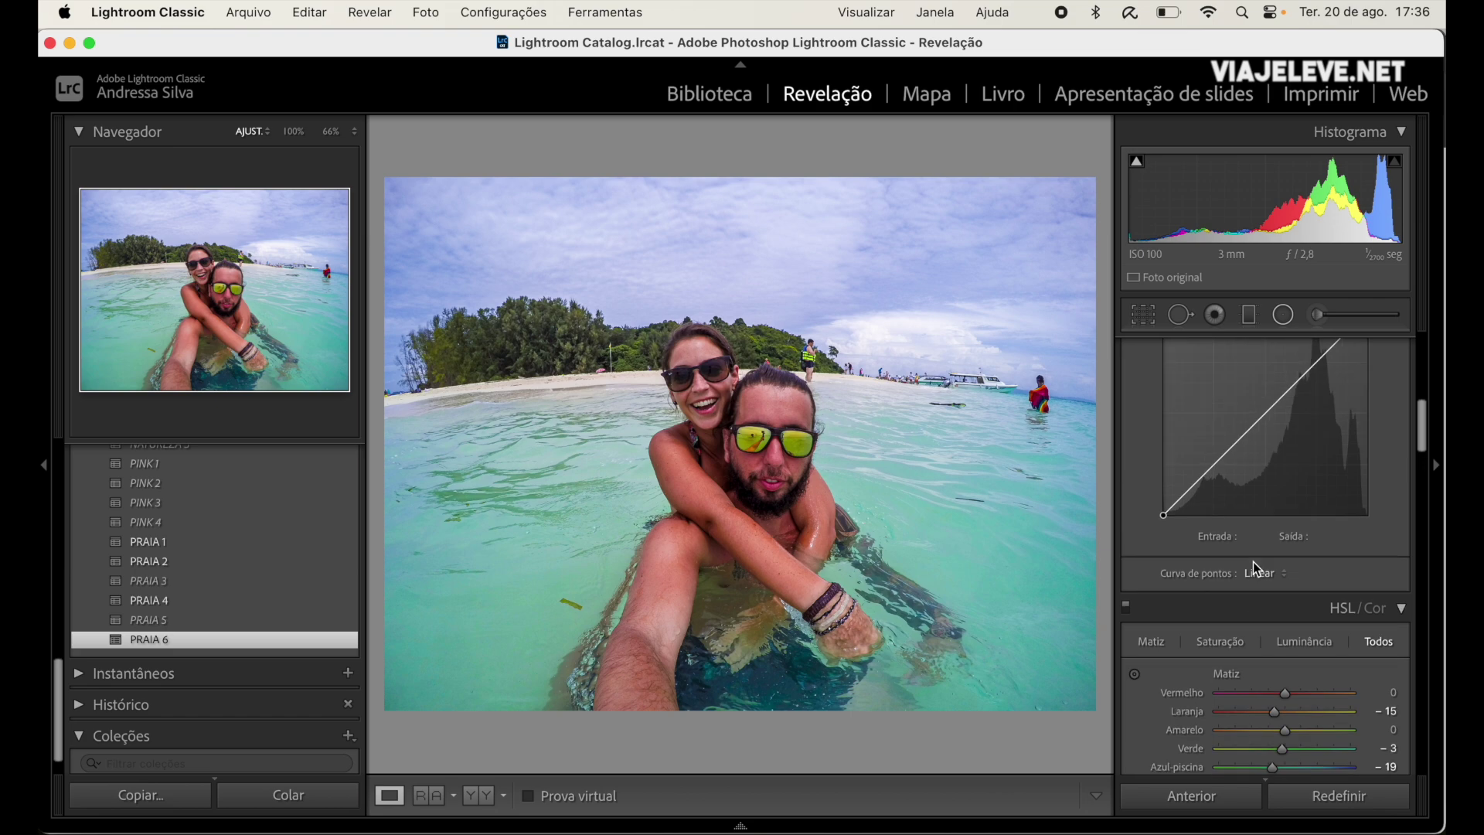
pyautogui.scroll(5, 1254, 561)
pyautogui.scroll(-1, 1254, 568)
pyautogui.press('\\')
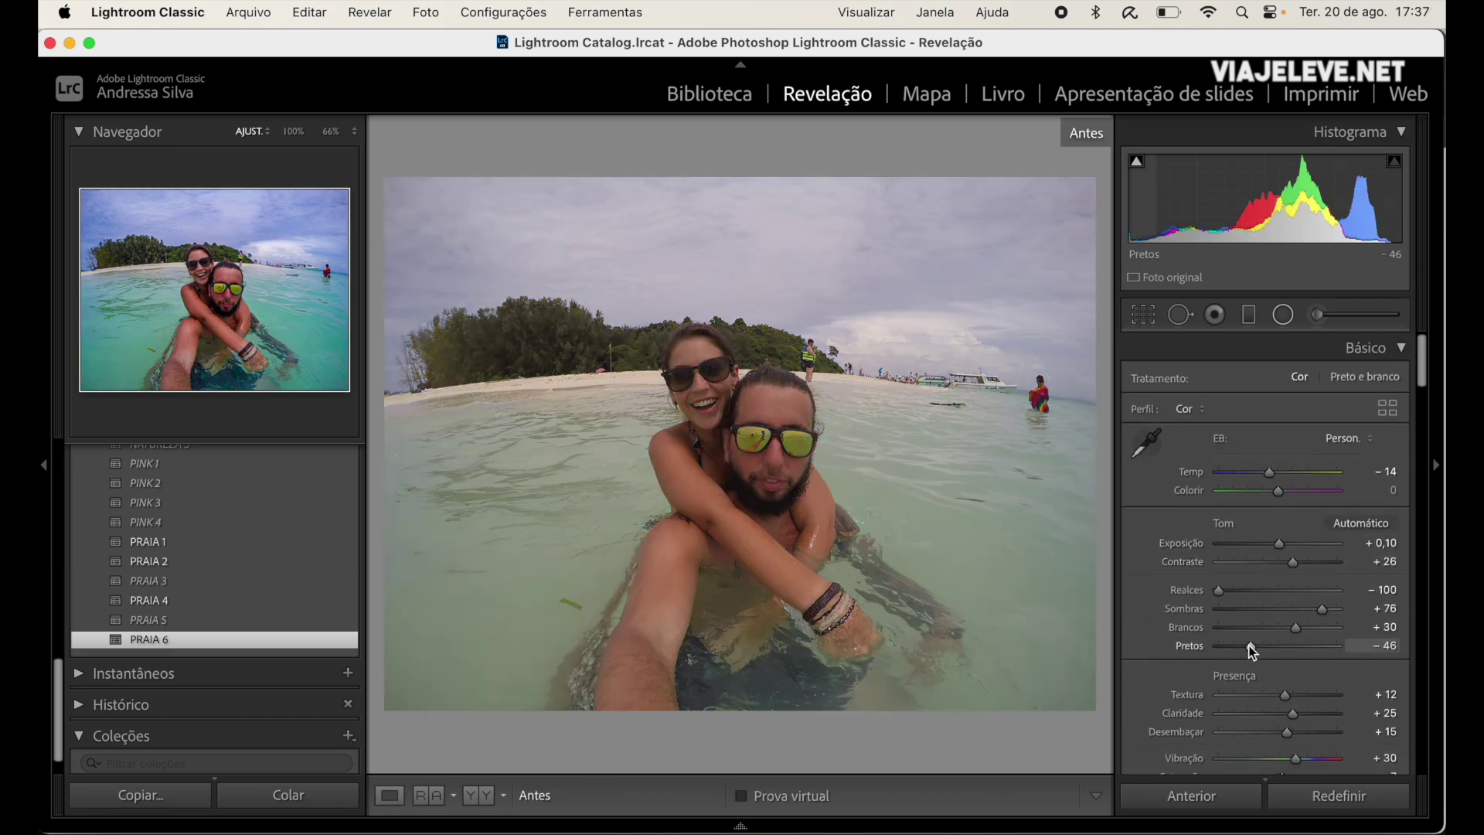
pyautogui.press('\\')
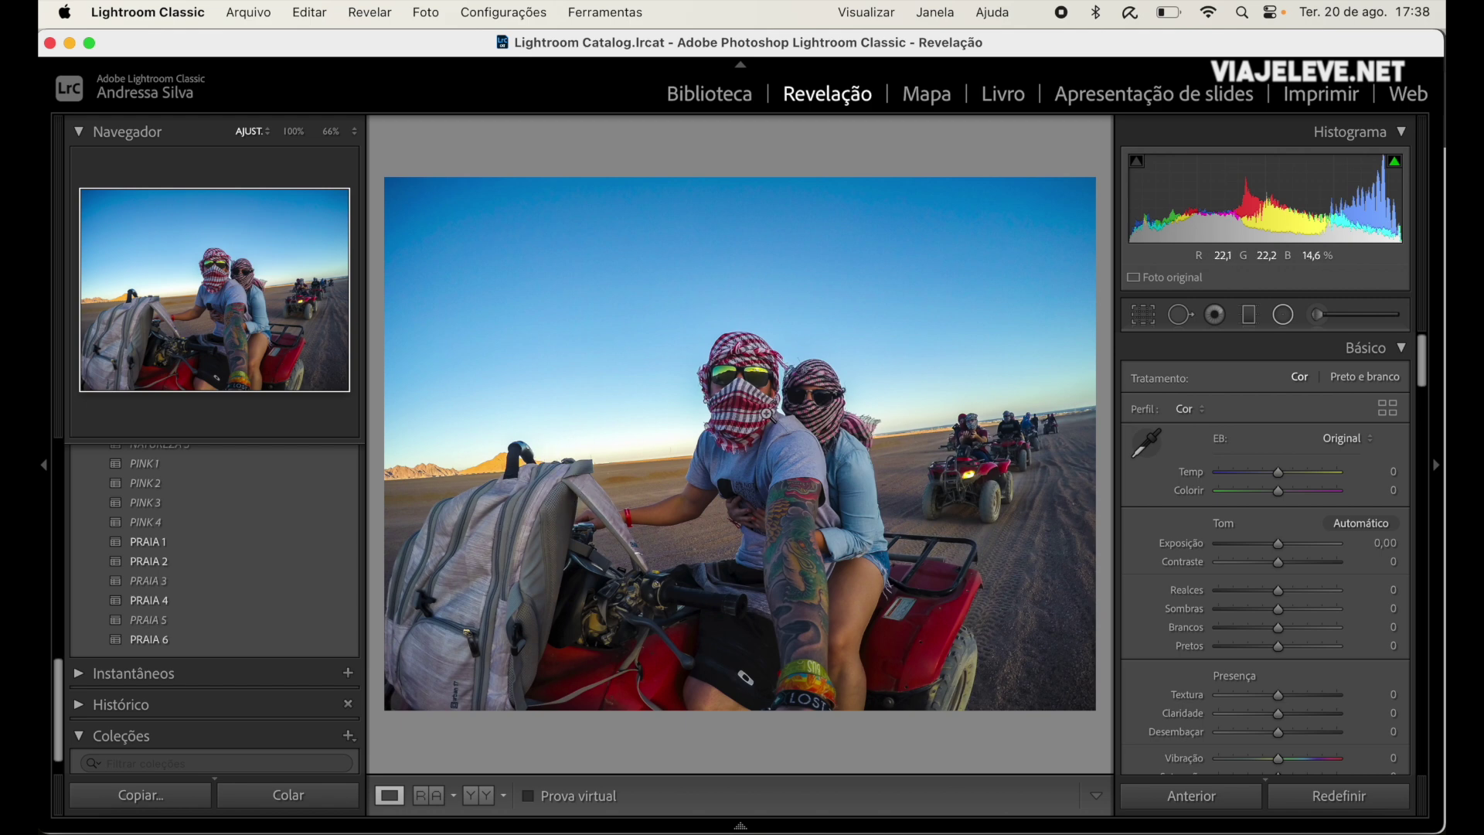
pyautogui.scroll(4, 165, 510)
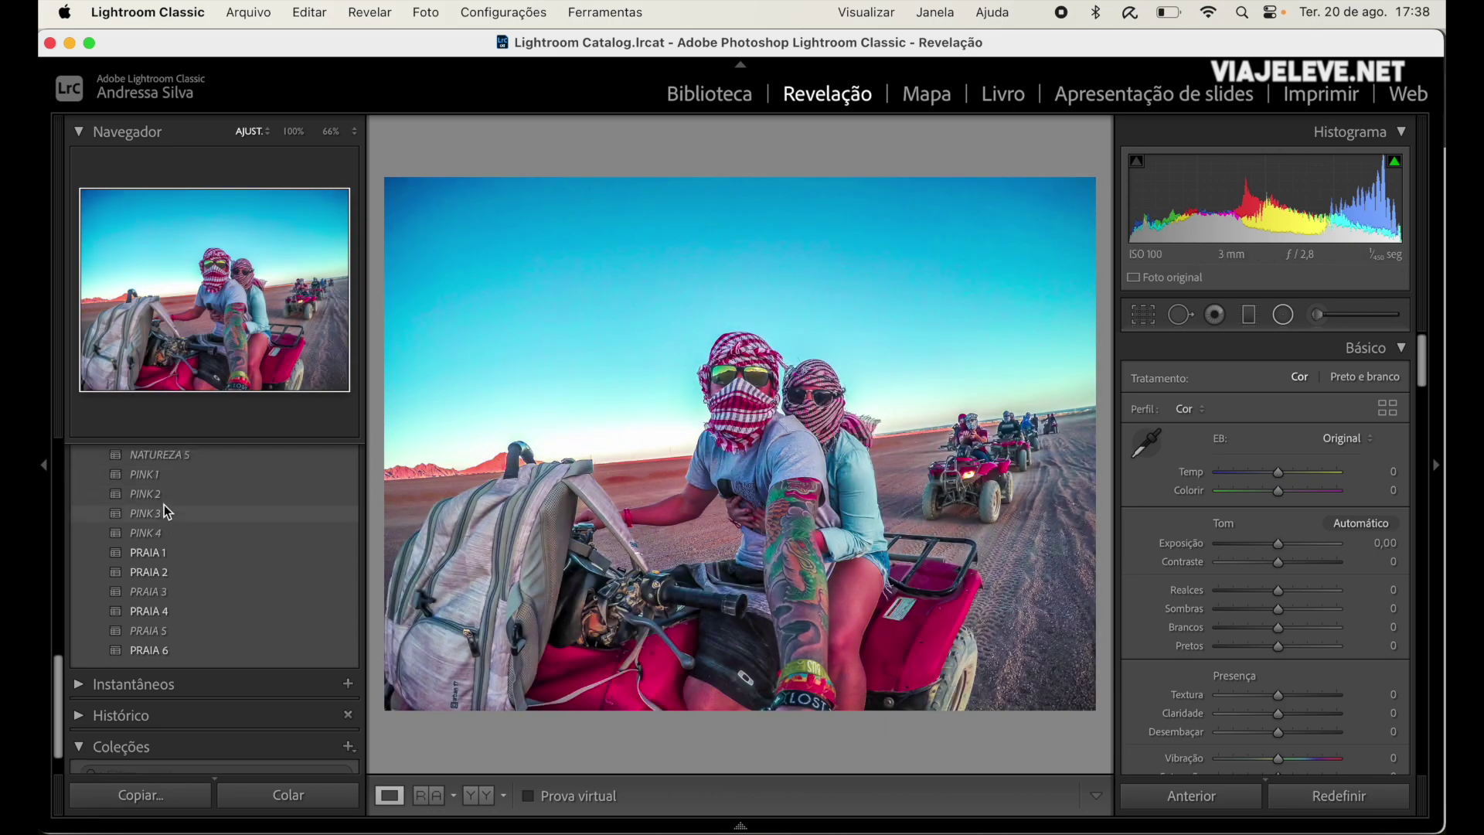
pyautogui.scroll(1, 165, 511)
pyautogui.scroll(3, 165, 510)
pyautogui.scroll(2, 165, 511)
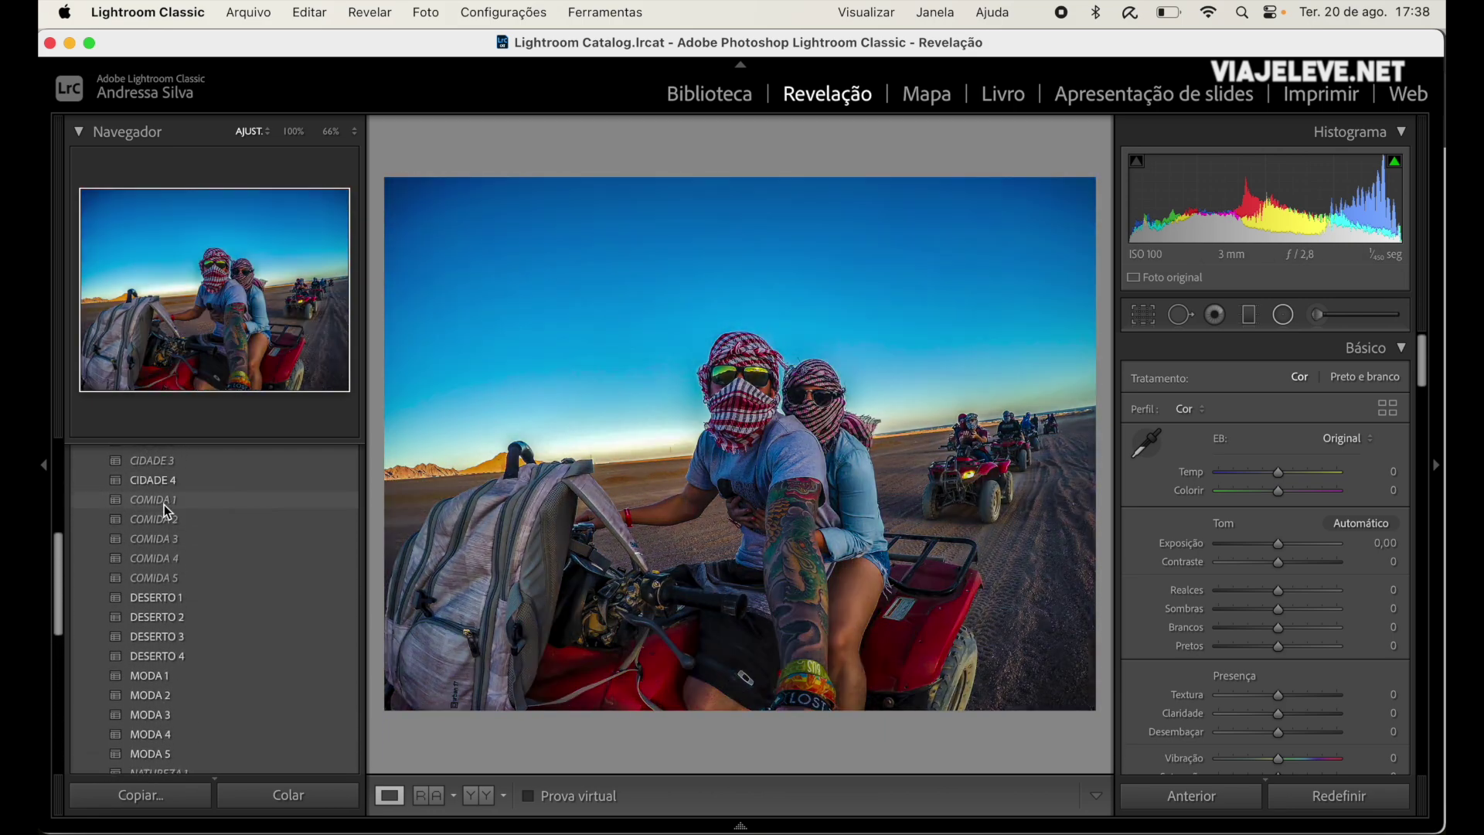
pyautogui.scroll(1, 166, 510)
pyautogui.scroll(3, 164, 504)
pyautogui.scroll(2, 164, 504)
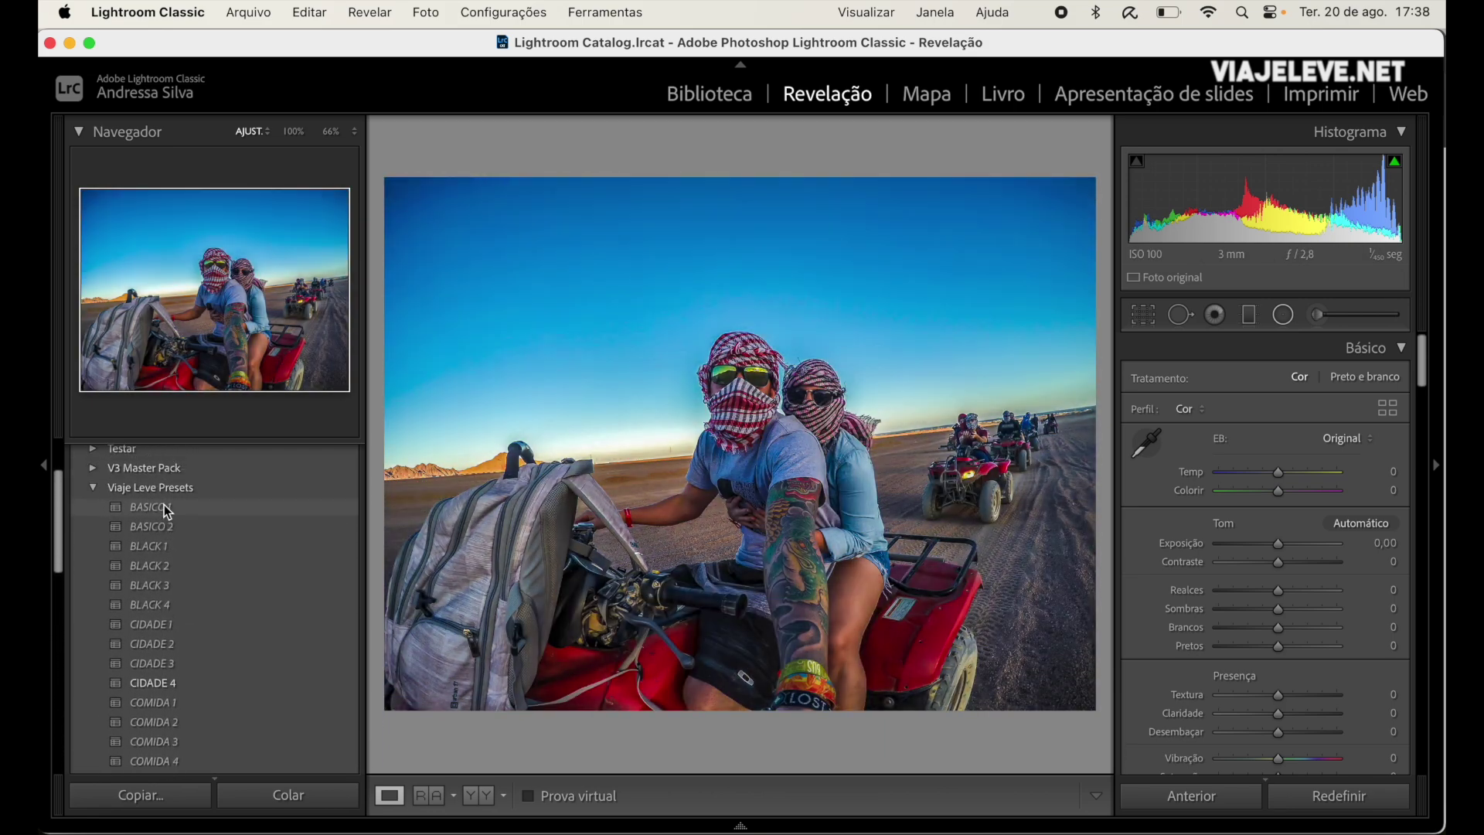
pyautogui.scroll(-3, 164, 504)
pyautogui.scroll(2, 178, 595)
pyautogui.scroll(2, 175, 590)
pyautogui.scroll(2, 175, 580)
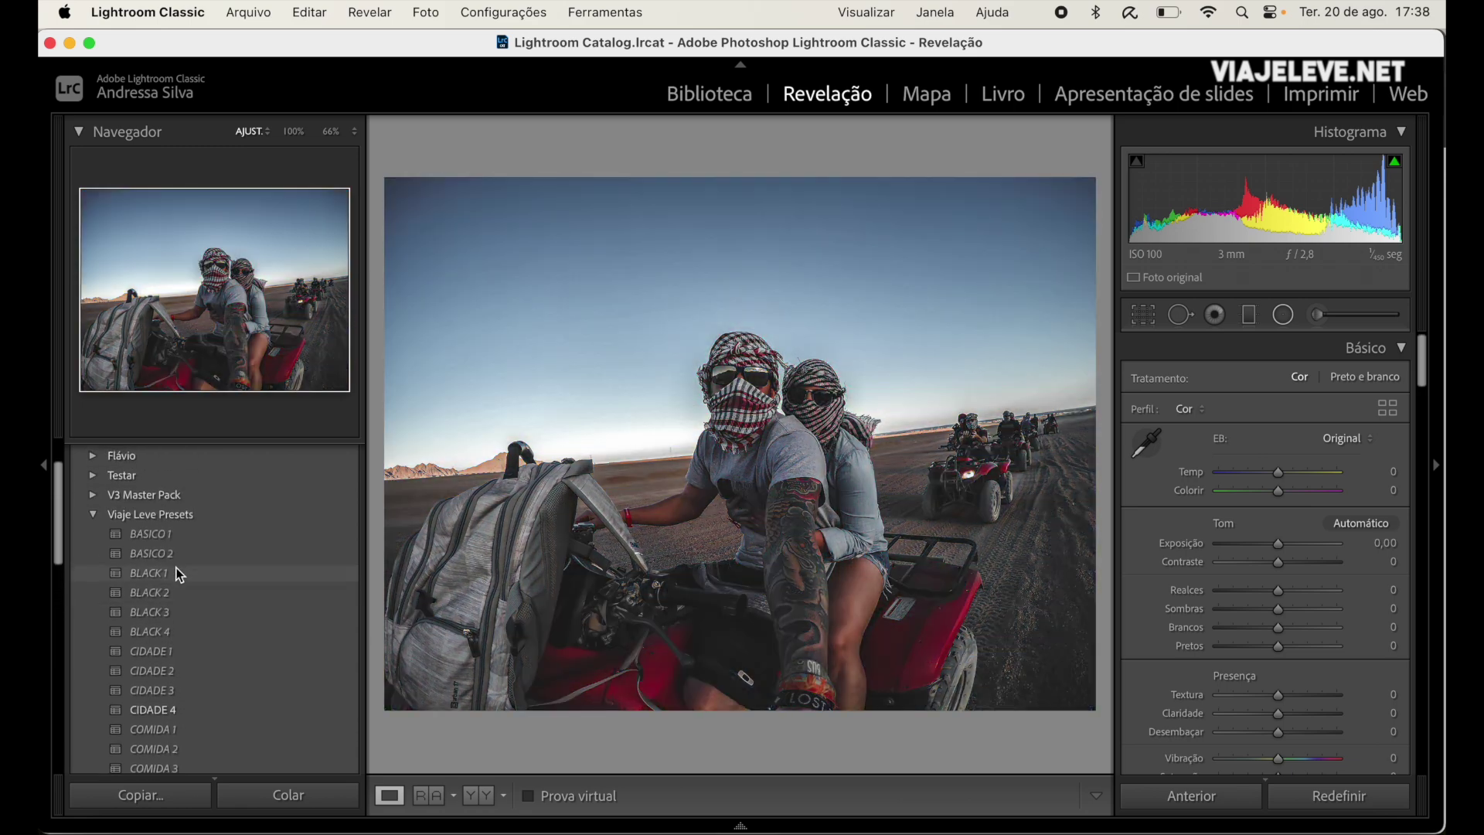
pyautogui.scroll(-2, 172, 543)
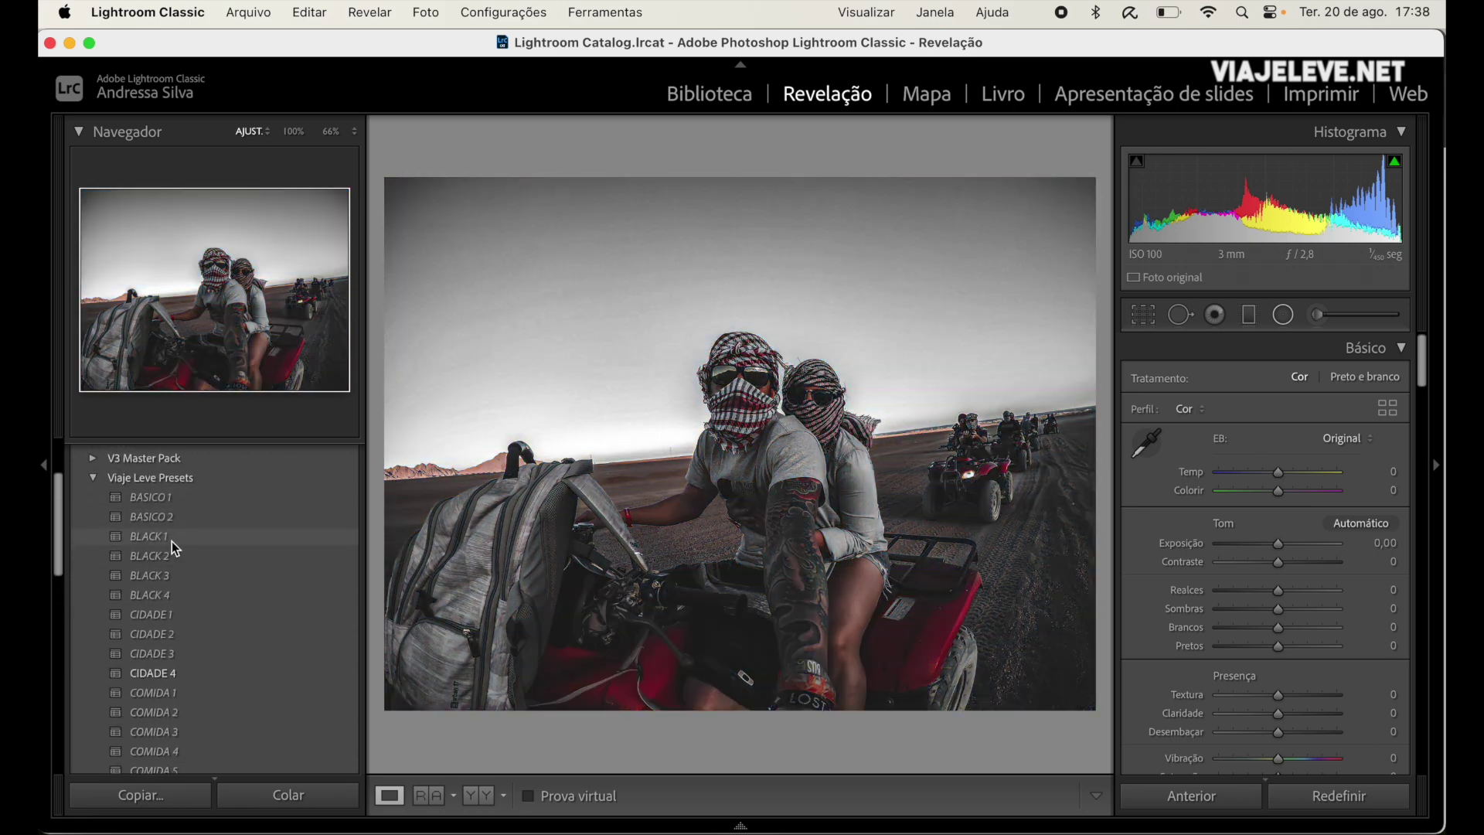
pyautogui.scroll(-2, 171, 543)
pyautogui.scroll(-2, 173, 546)
pyautogui.scroll(-2, 173, 546)
pyautogui.scroll(-2, 173, 546)
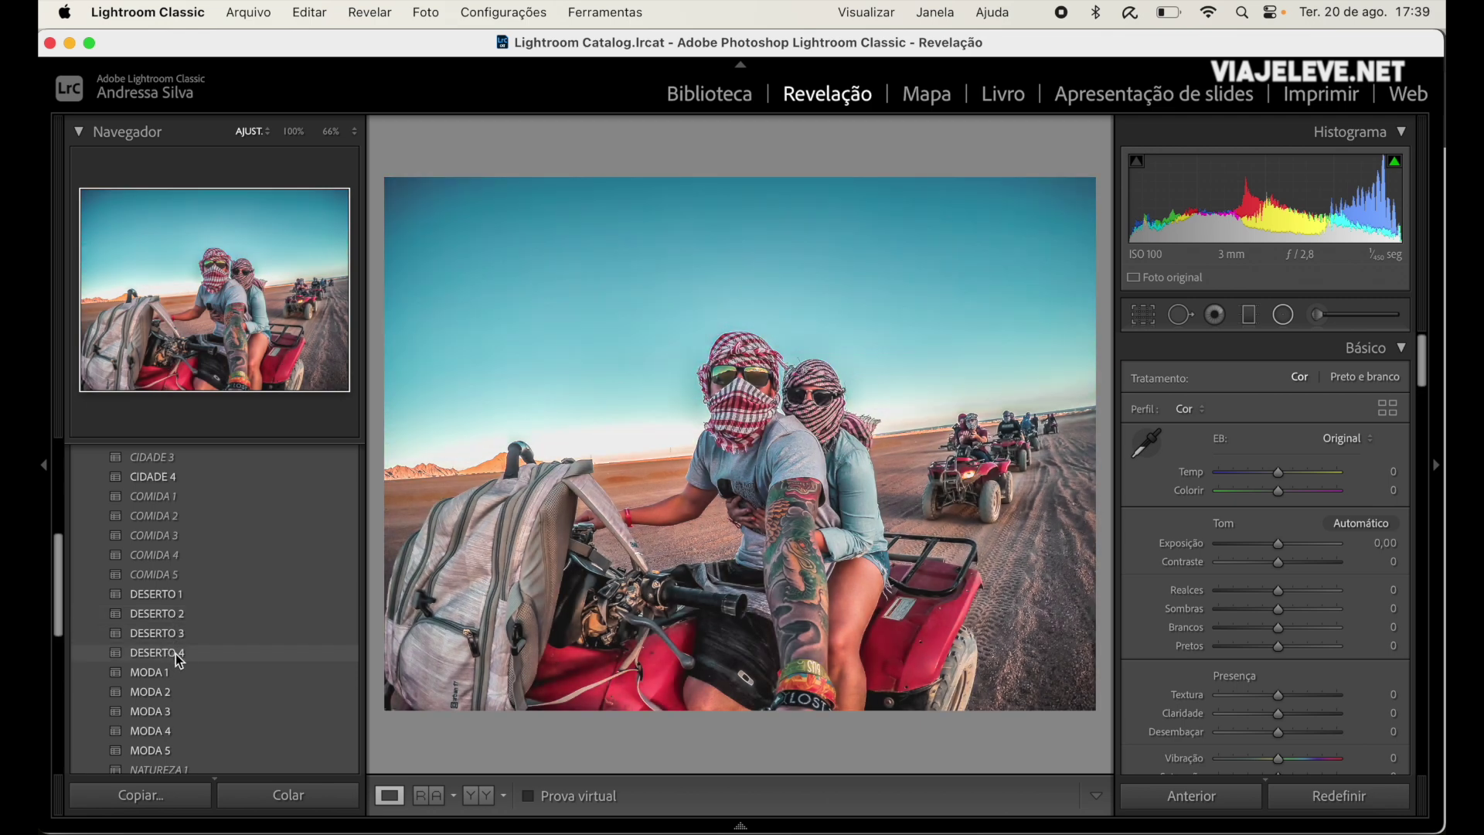
pyautogui.click(161, 657)
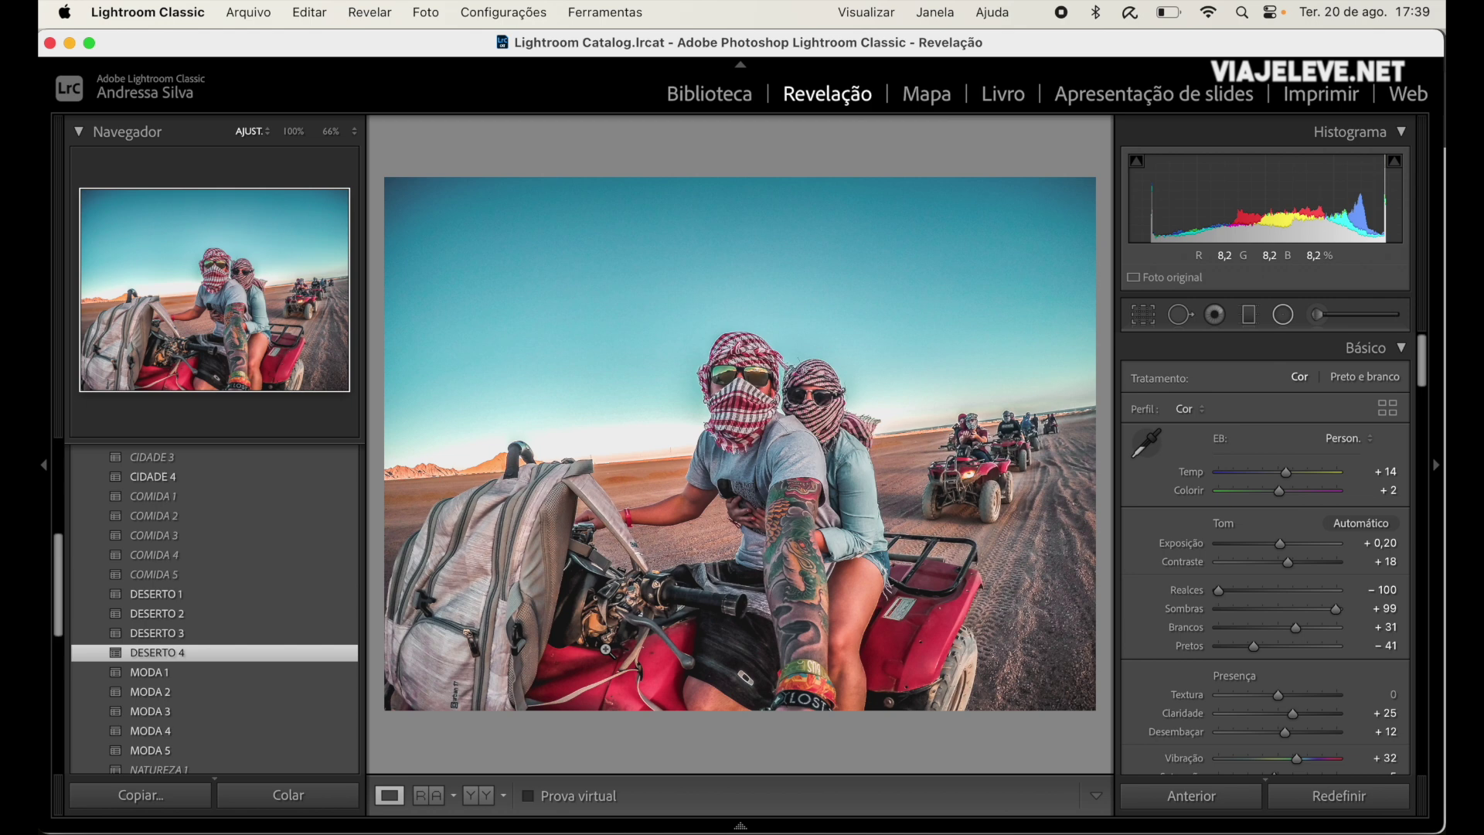
# - Compare the DESERTO 4 desert photo with its original, side by side and before/after
pyautogui.hotkey('shift', 'y')
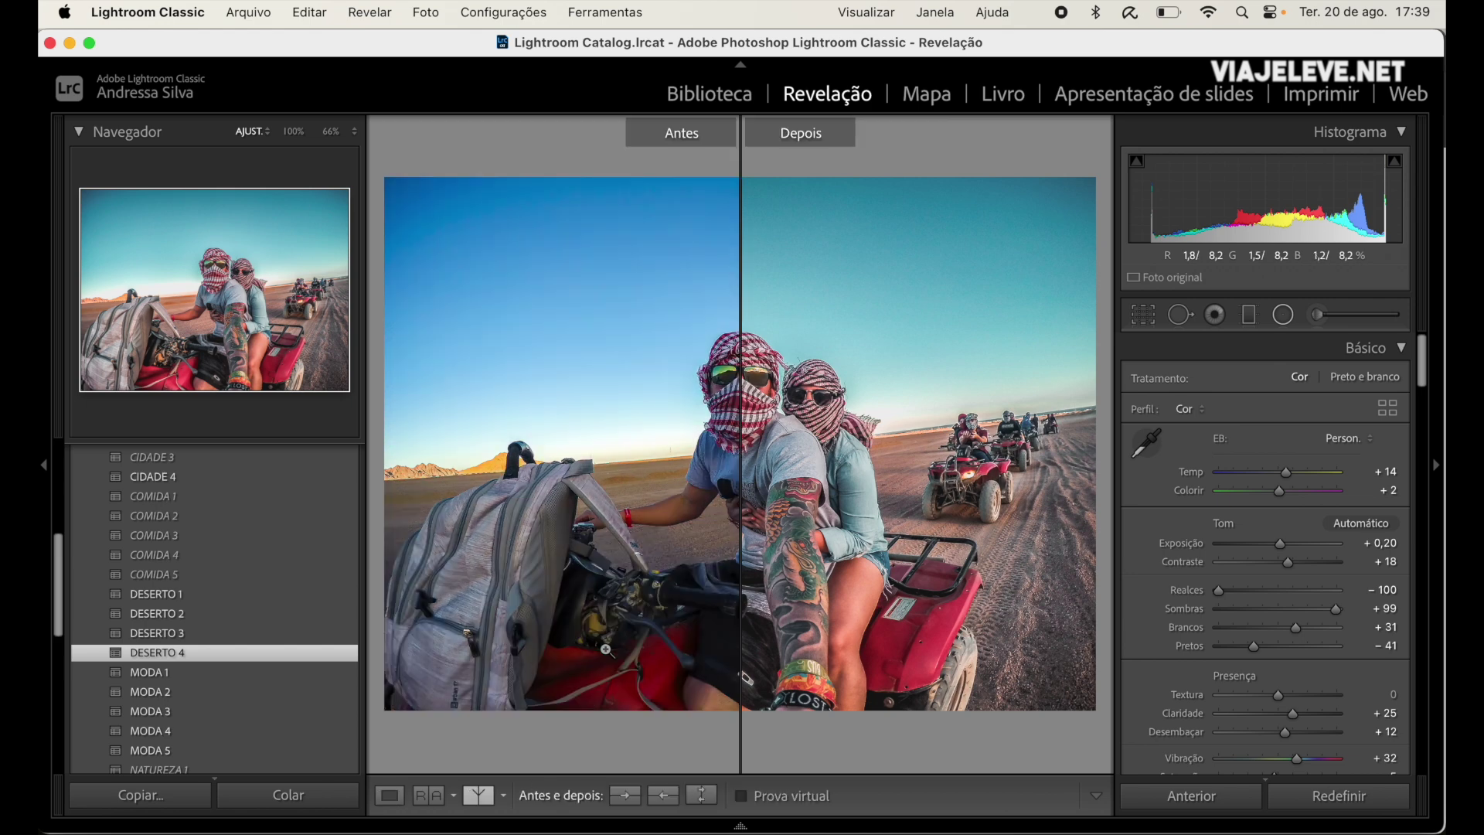
pyautogui.hotkey('shift', 'y')
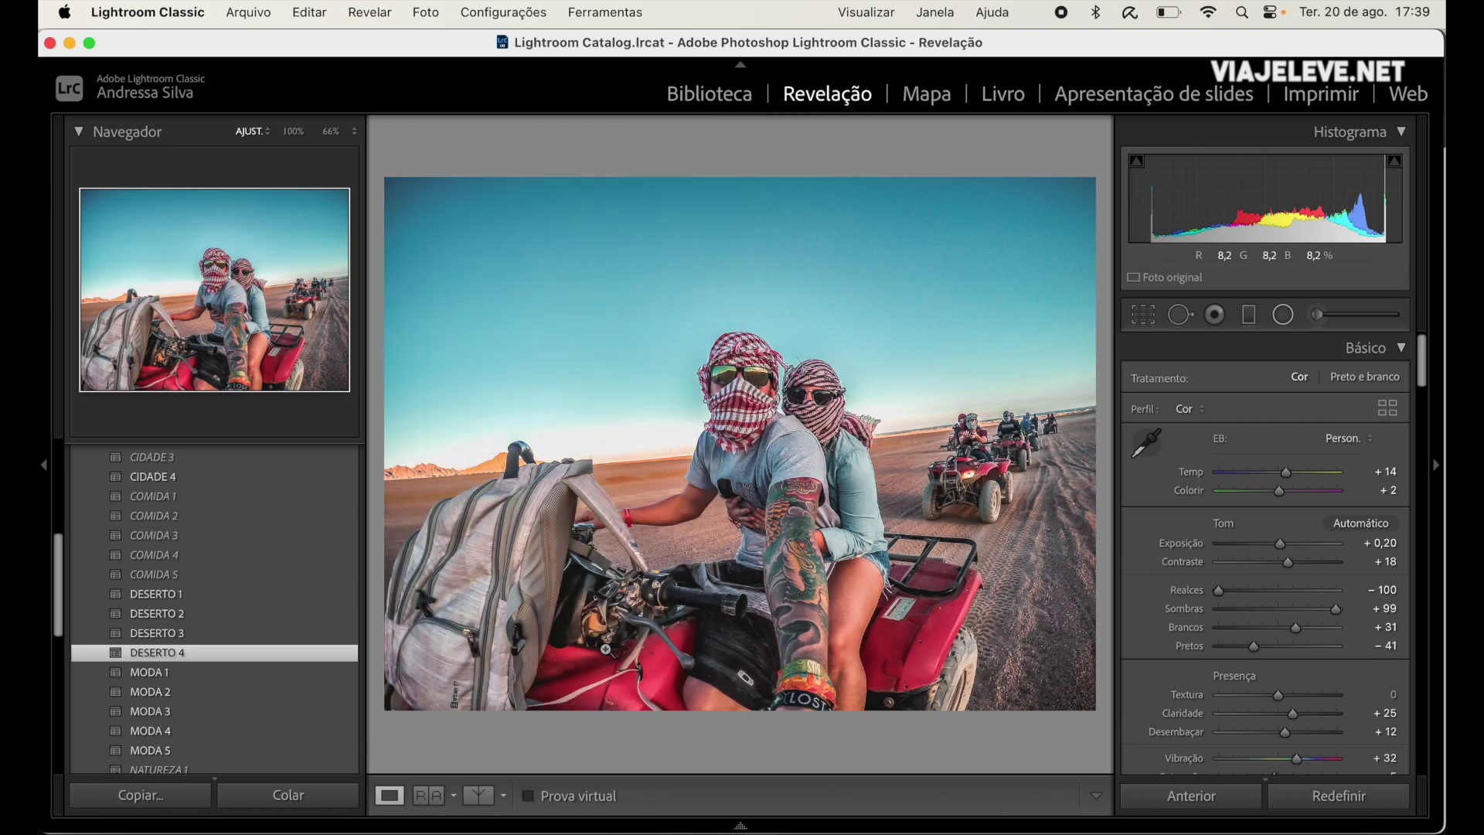
pyautogui.press('\\')
pyautogui.press('\\')
# - Lower the desert photo's exposure to −0,10 and scroll through the adjustment panels
pyautogui.moveTo(1282, 546); pyautogui.dragTo(1291, 565)
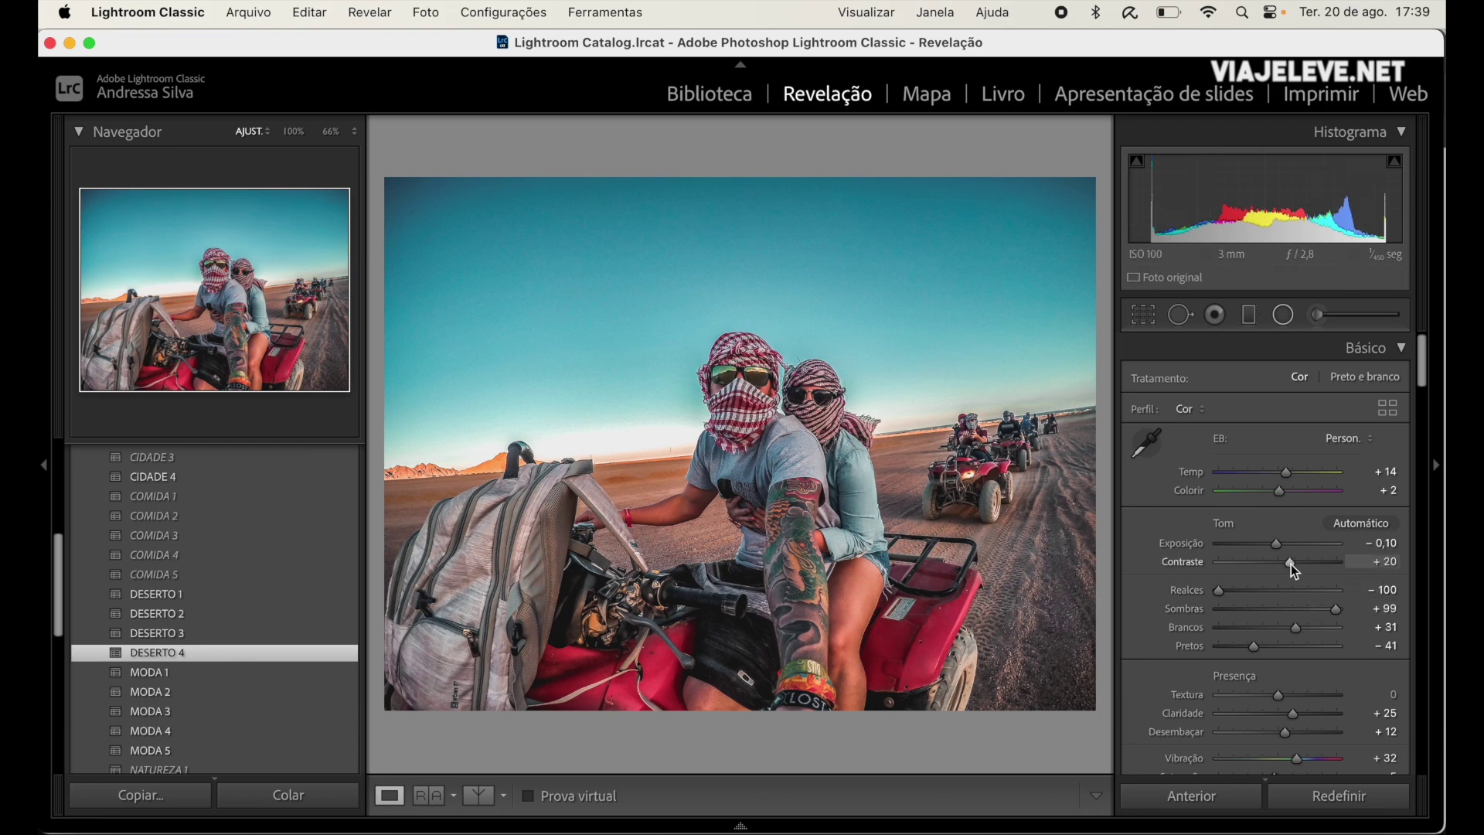
pyautogui.scroll(-1, 1291, 565)
pyautogui.scroll(-3, 1293, 570)
pyautogui.scroll(10, 198, 508)
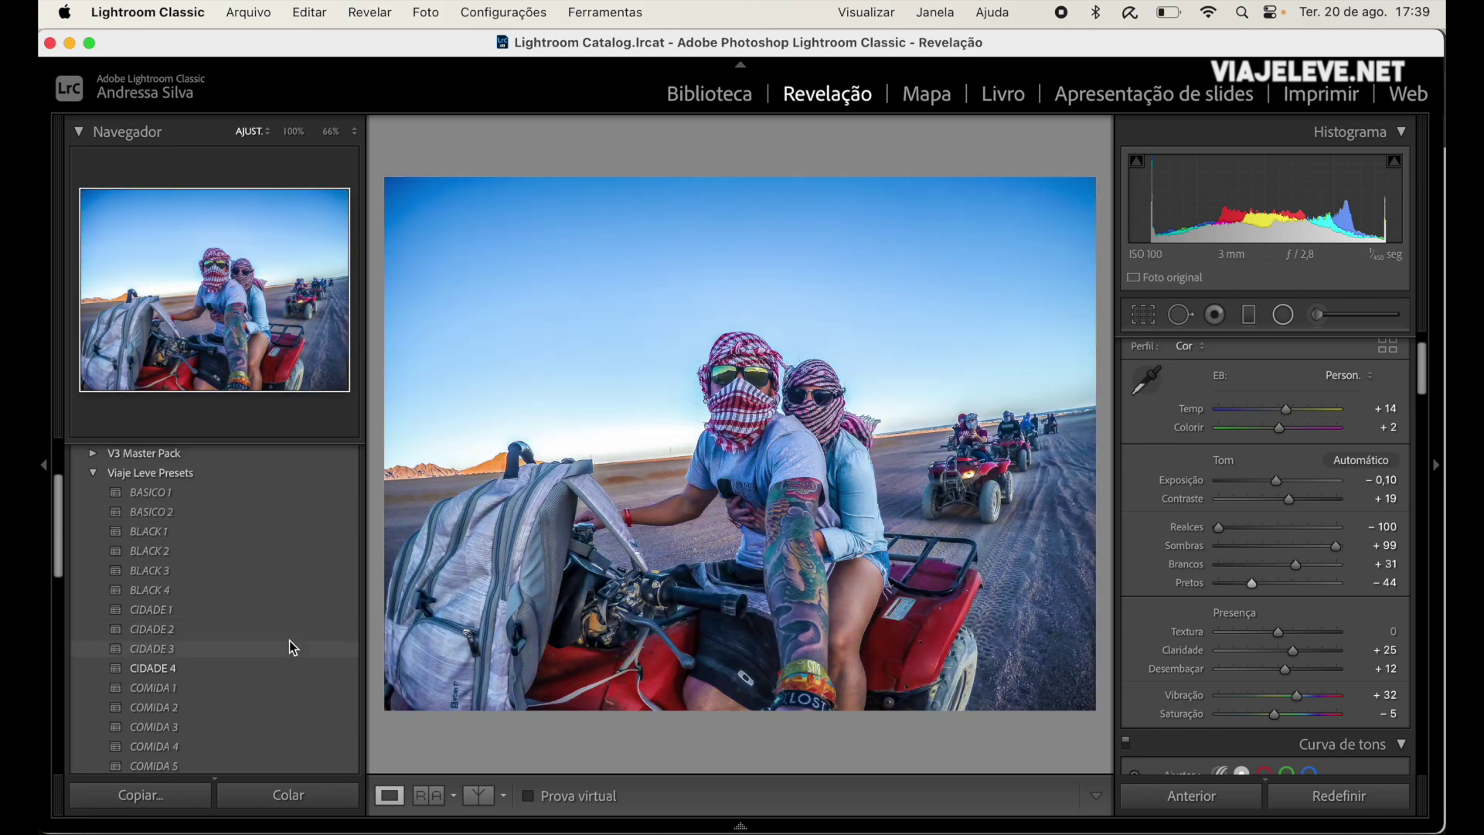
pyautogui.scroll(-2, 214, 559)
pyautogui.scroll(-6, 213, 558)
pyautogui.scroll(-2, 213, 558)
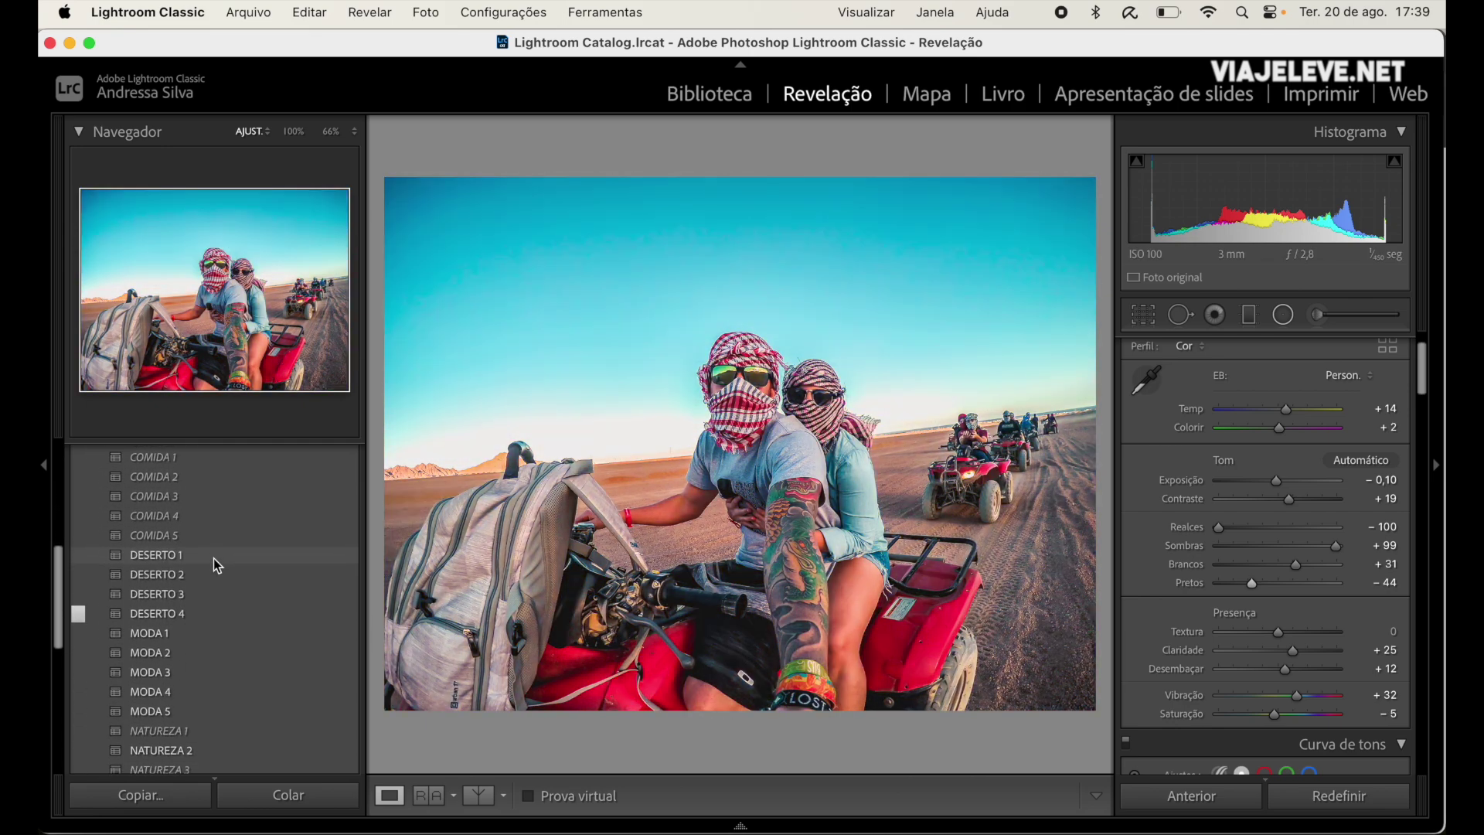
pyautogui.scroll(-2, 214, 558)
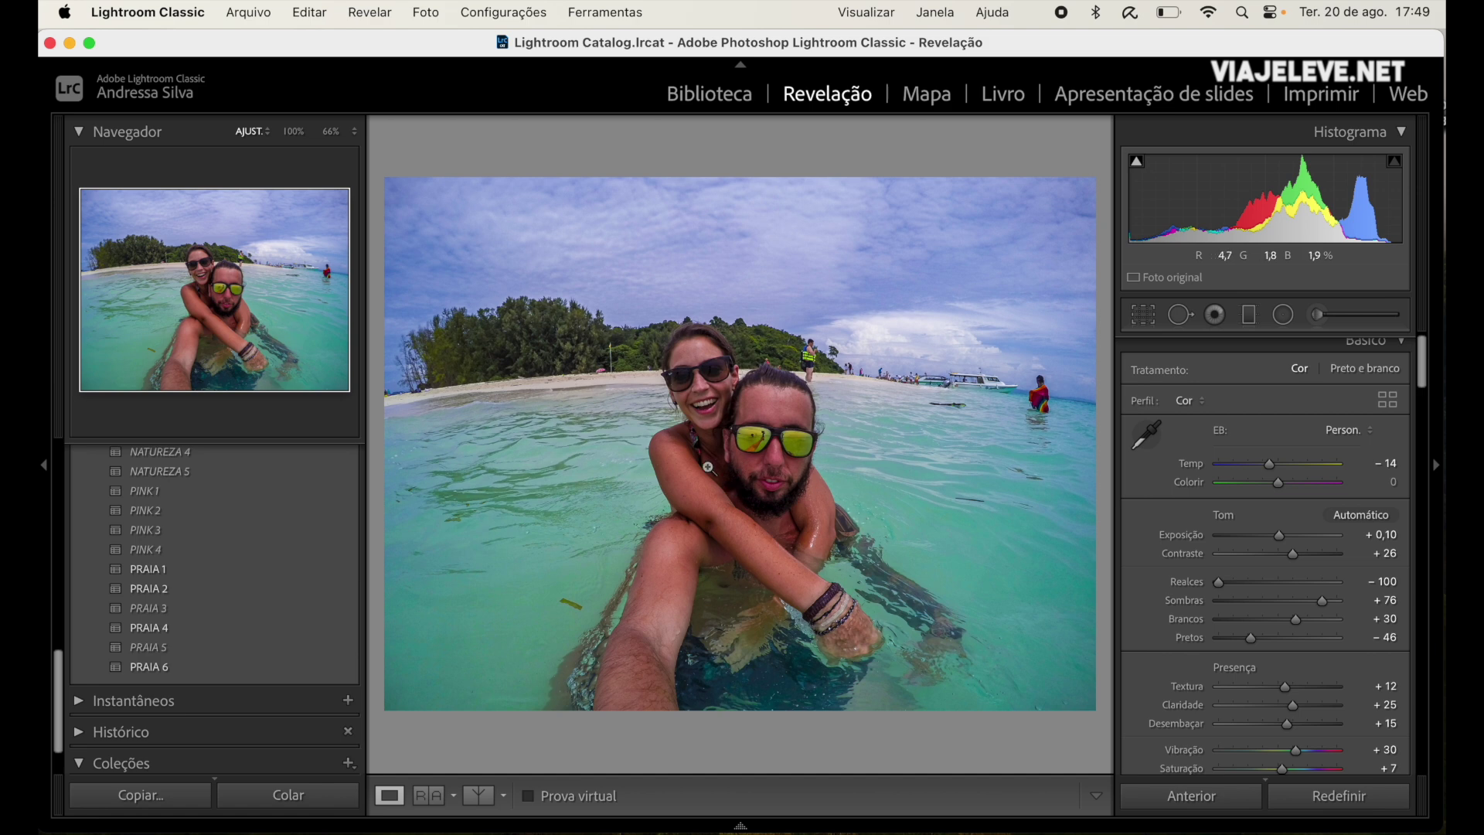
# - Open the beach photo's Export dialog with destination Mesma pasta da foto original
pyautogui.rightClick(656, 460)
pyautogui.moveTo(800, 722)
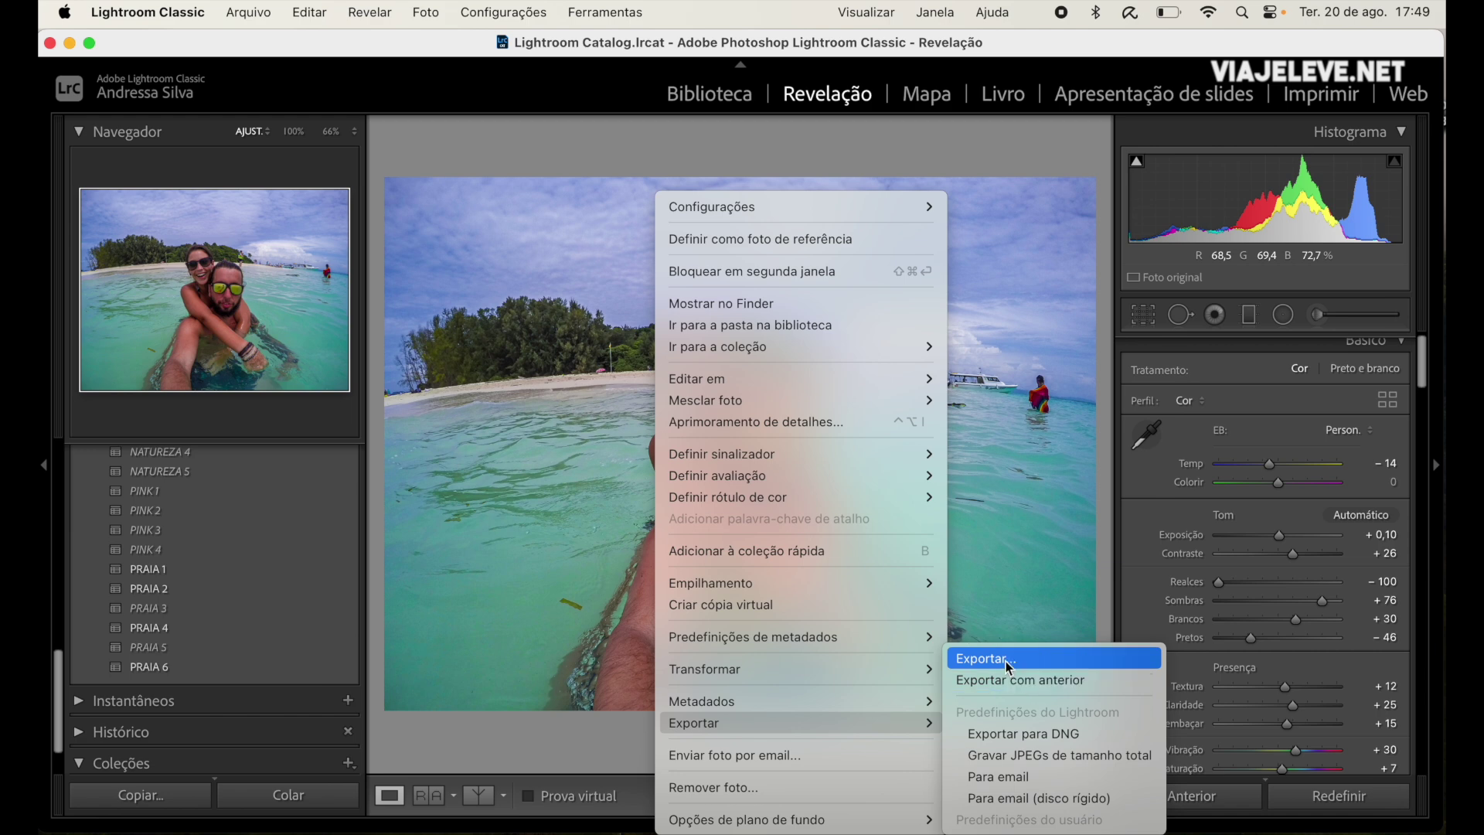
pyautogui.click(1009, 662)
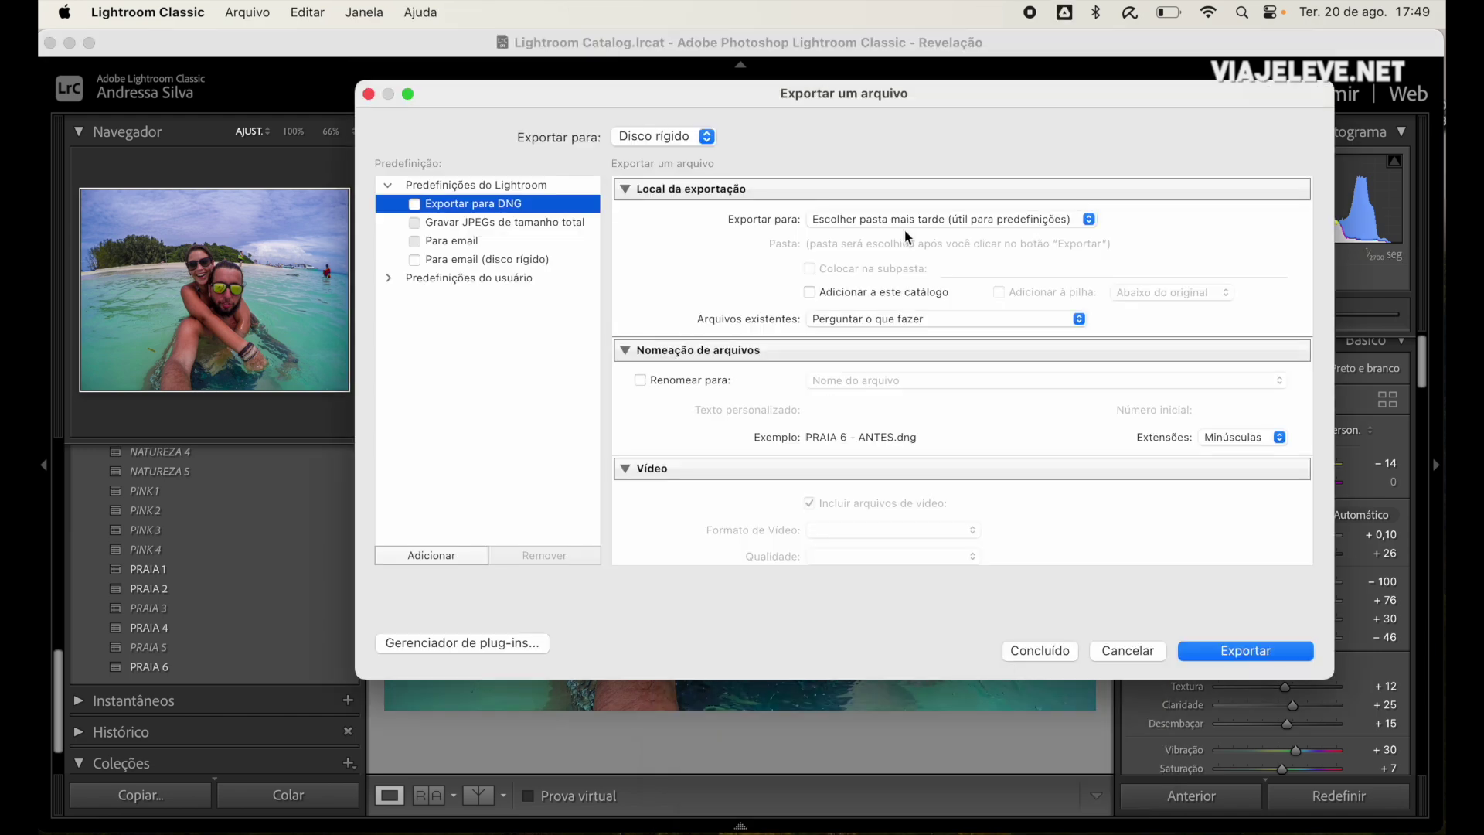
pyautogui.click(932, 223)
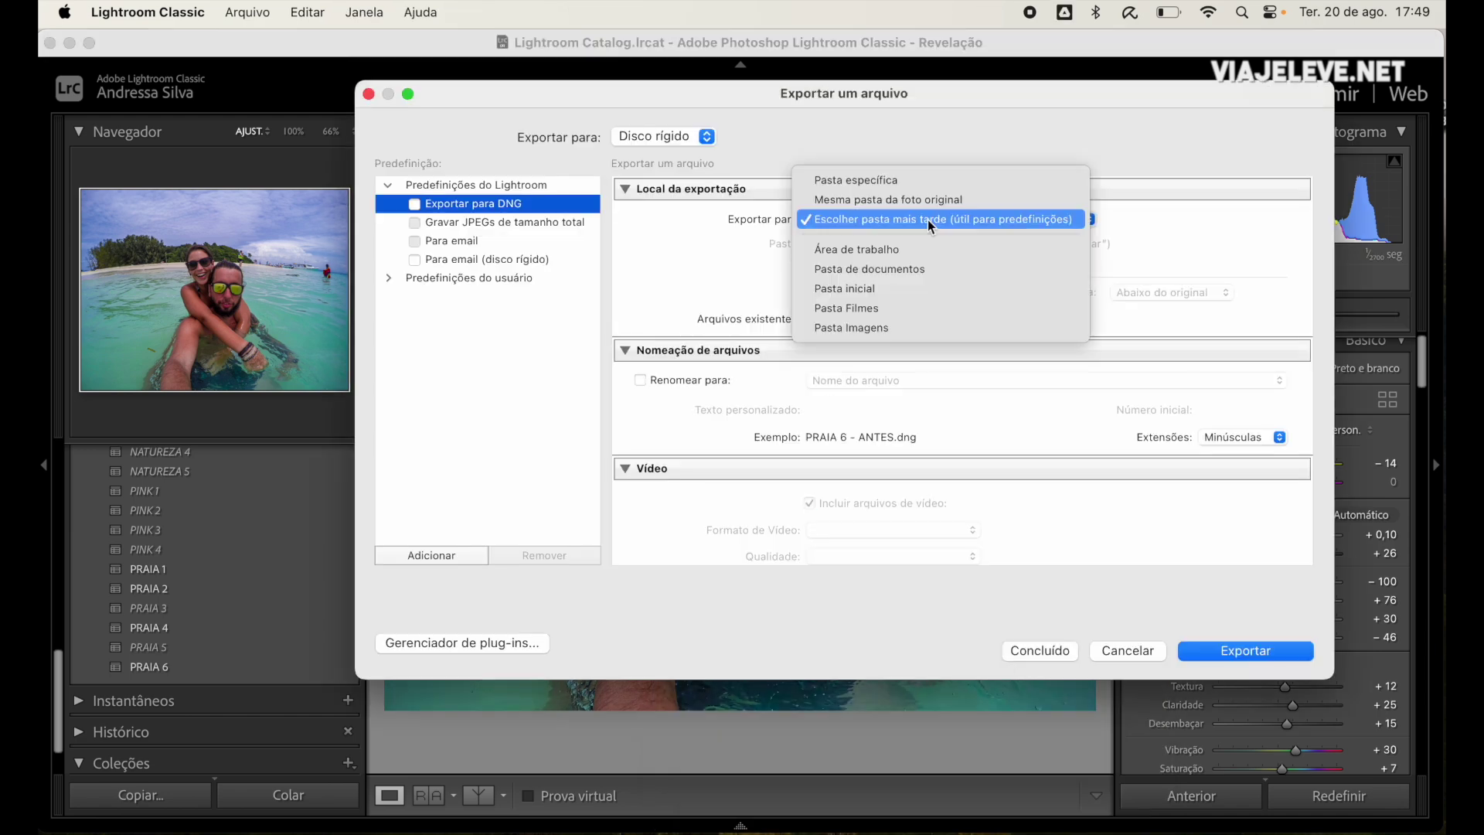
pyautogui.click(891, 181)
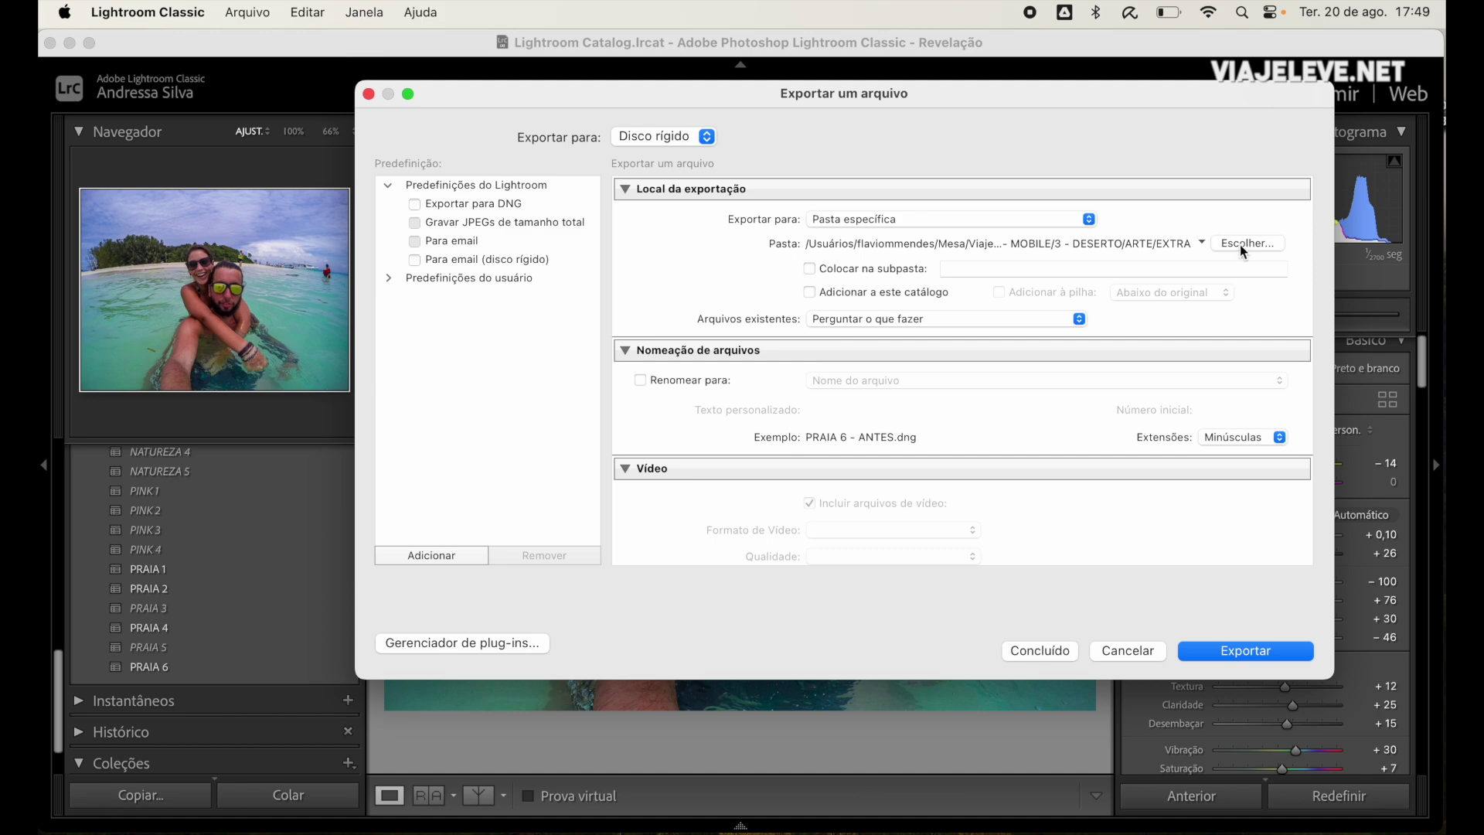
pyautogui.click(1082, 221)
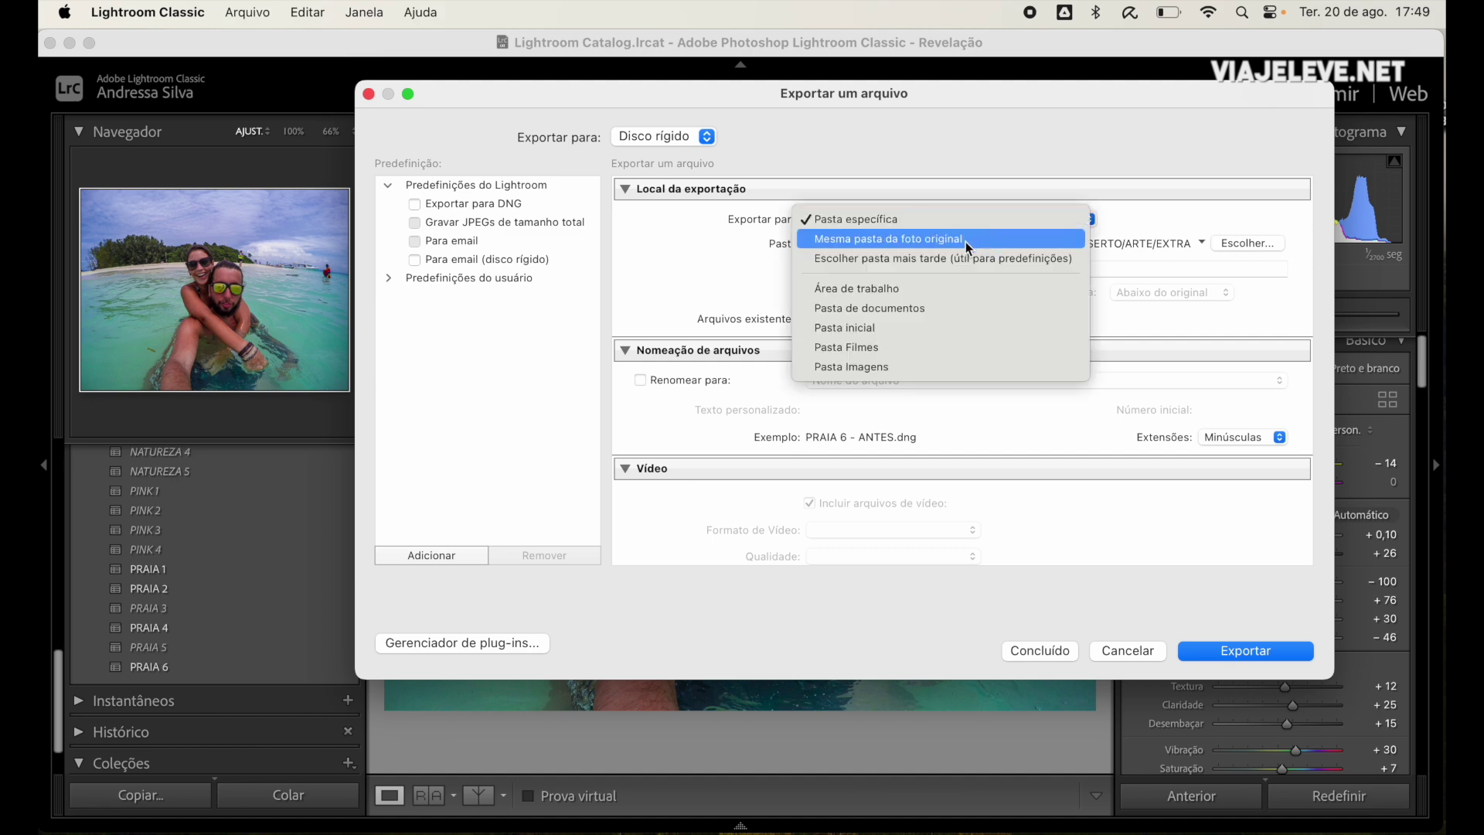
pyautogui.click(930, 239)
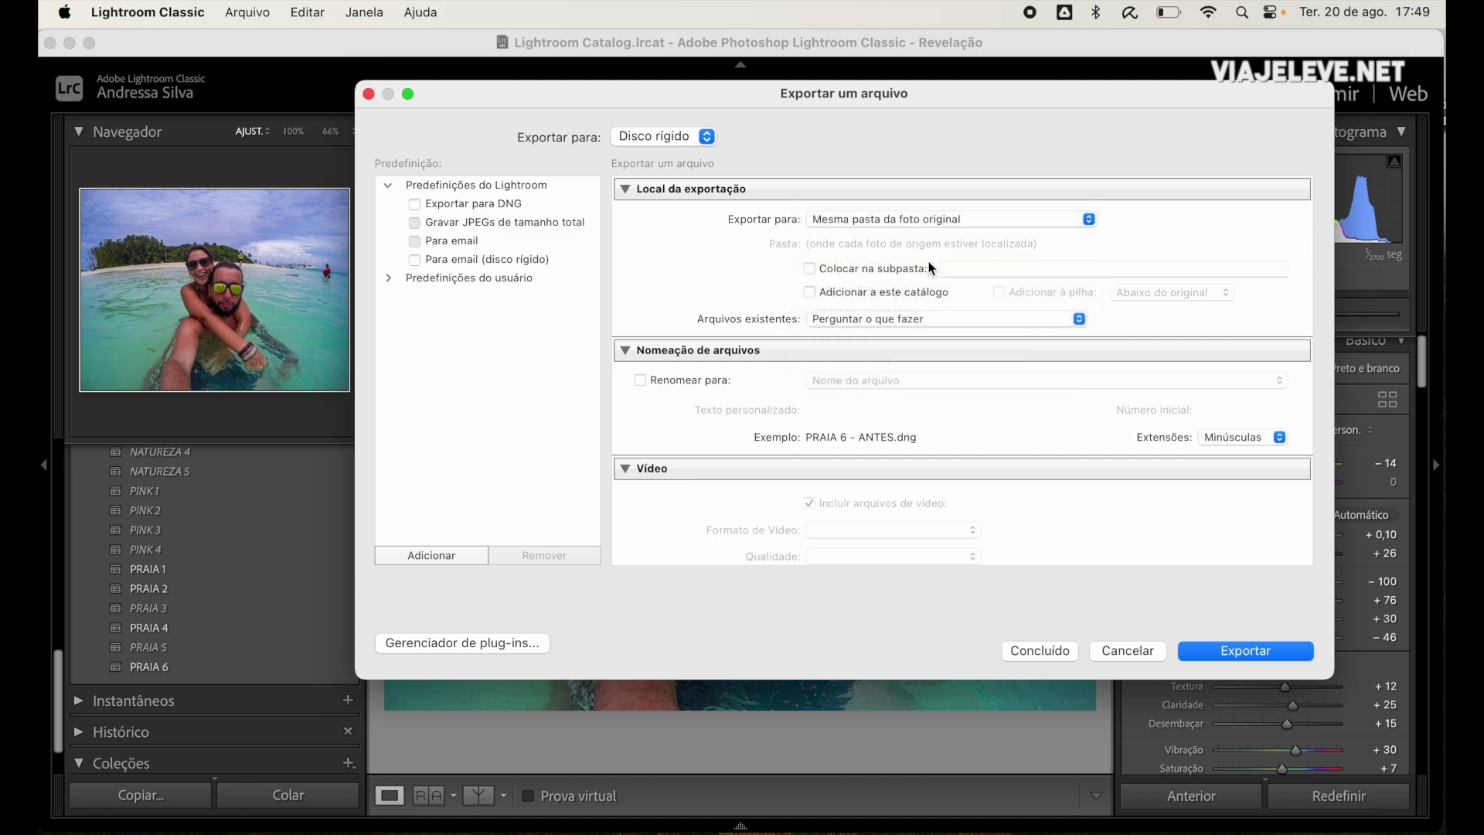
# - Set the export image format to JPEG and review the remaining export settings
pyautogui.scroll(-5, 926, 395)
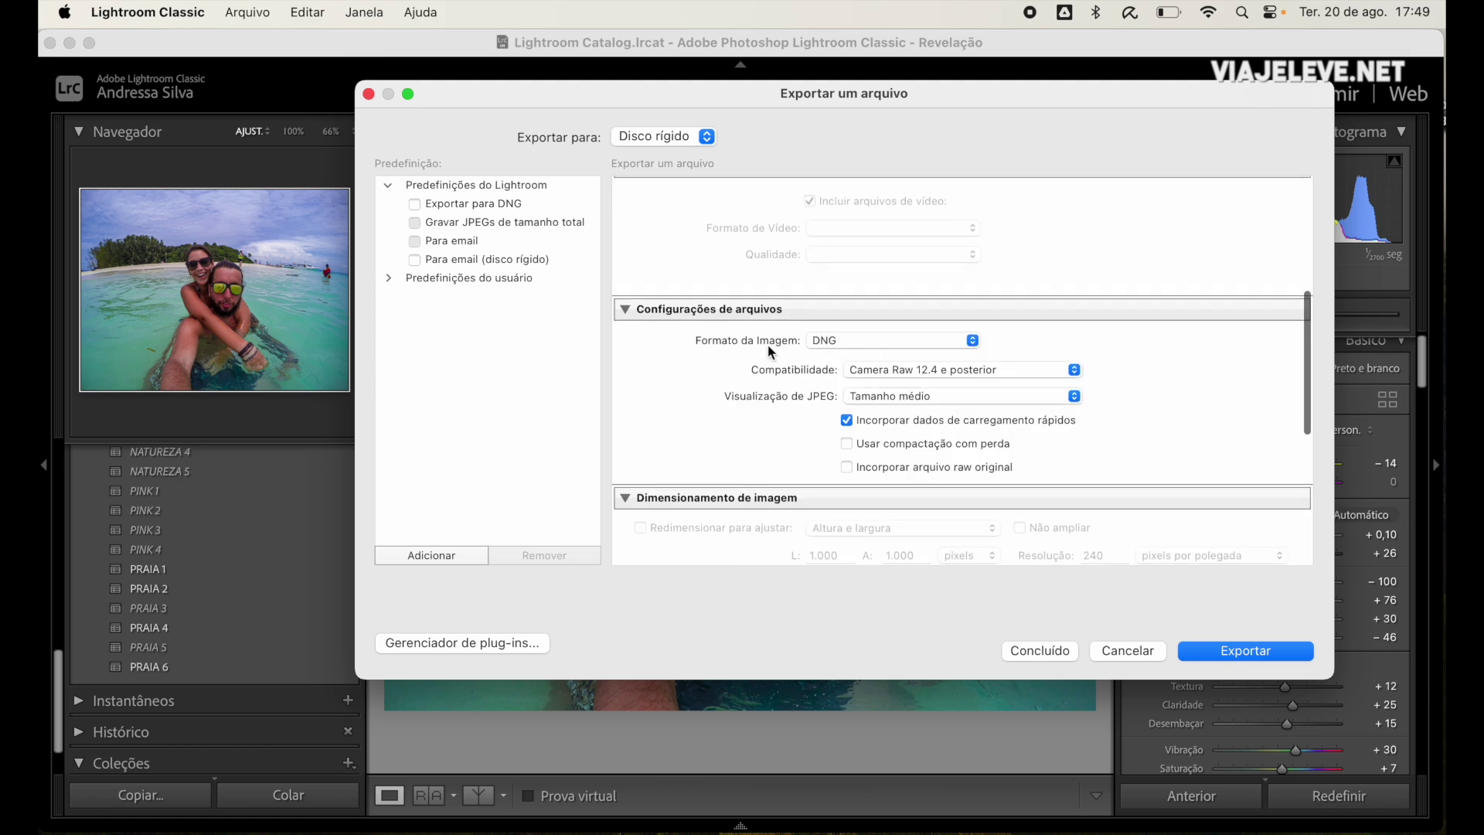
pyautogui.click(866, 343)
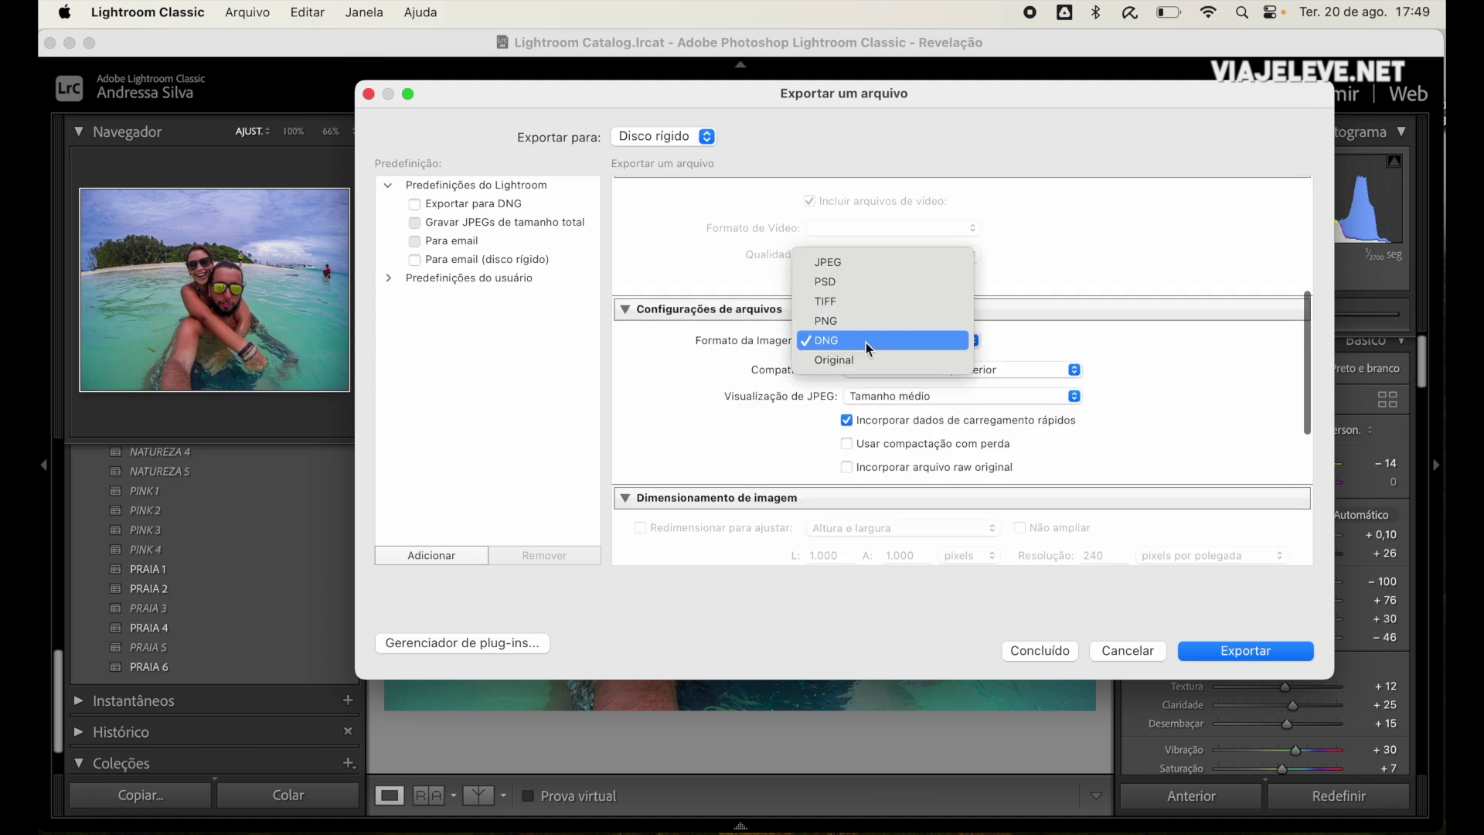
pyautogui.click(849, 262)
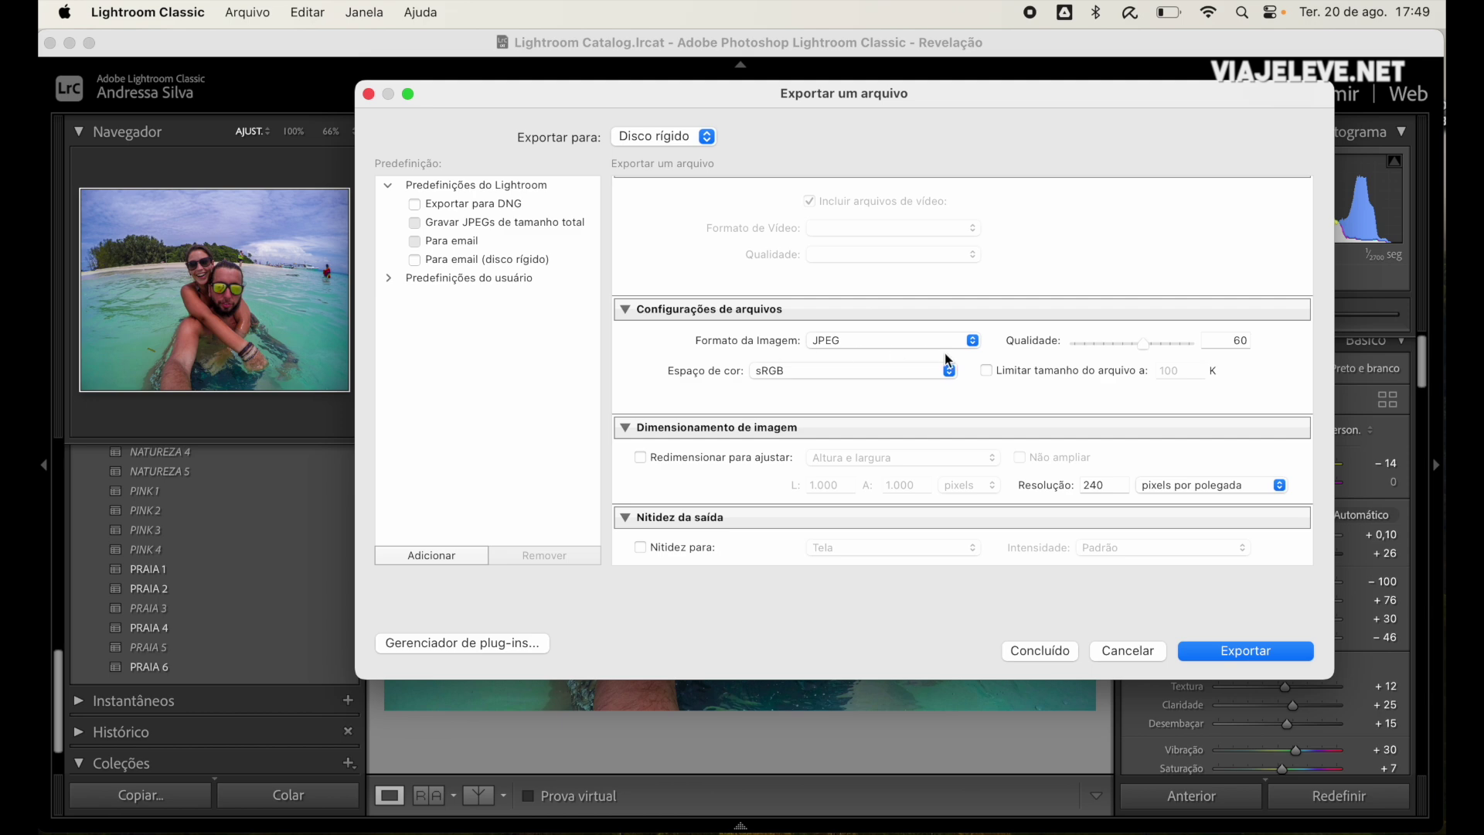
pyautogui.scroll(-1, 964, 358)
pyautogui.scroll(-2, 964, 358)
pyautogui.scroll(-1, 964, 357)
pyautogui.scroll(-2, 965, 358)
pyautogui.scroll(-3, 966, 357)
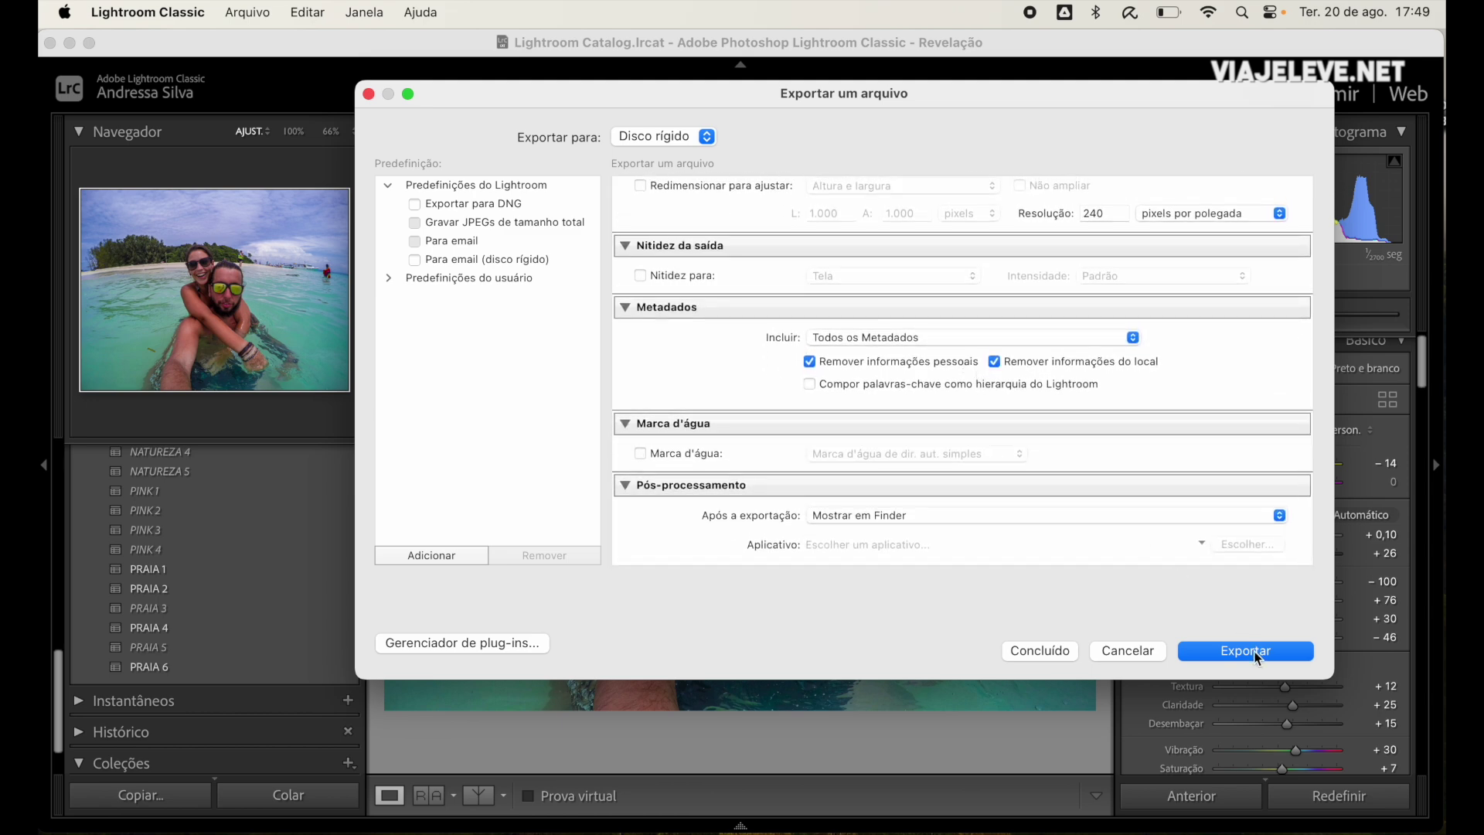